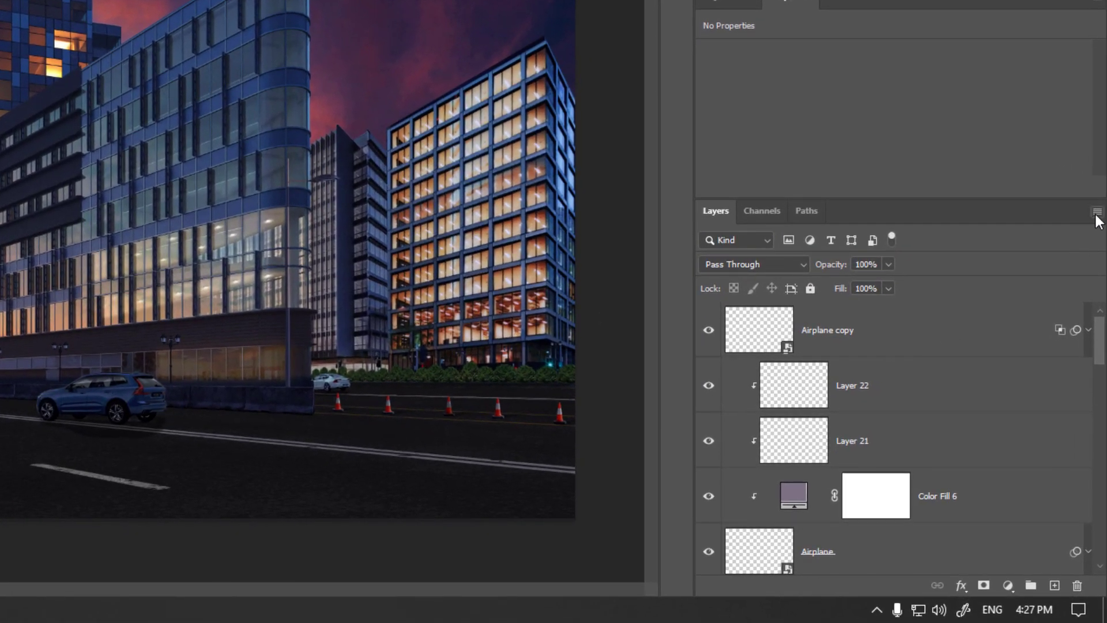
- Set the Layers panel thumbnails to the medium size showing layer bounds
click(1096, 217)
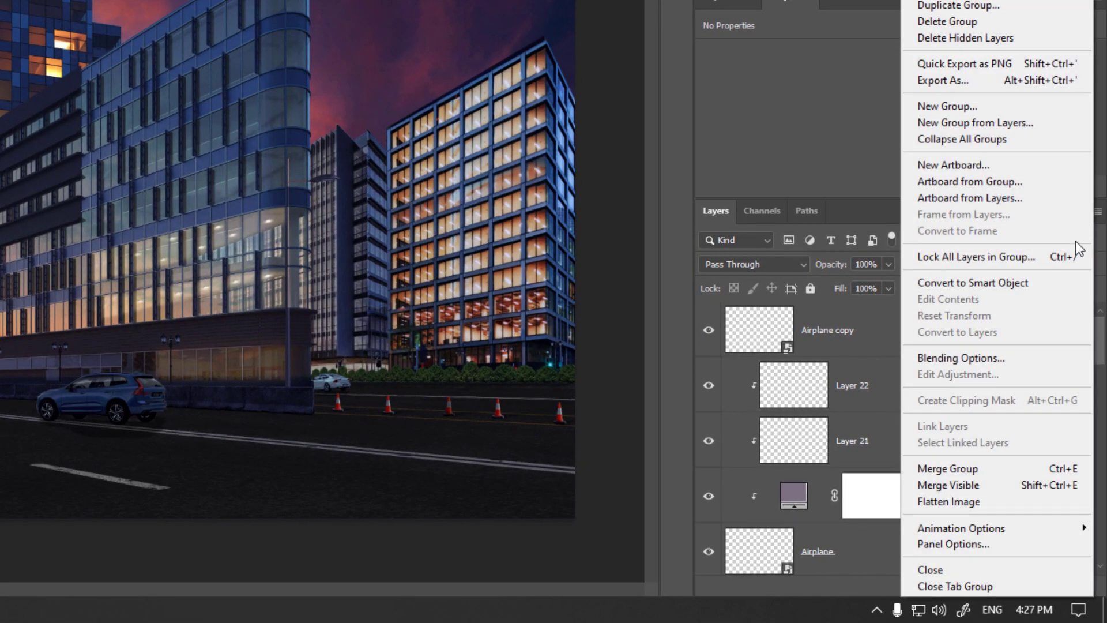
click(994, 542)
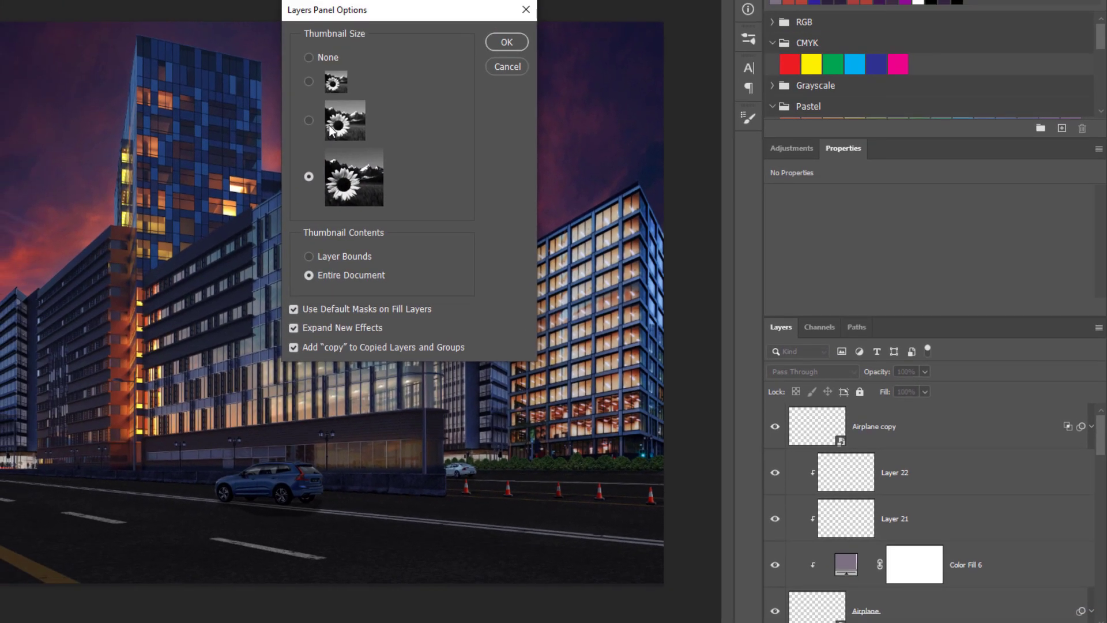
click(332, 130)
click(345, 258)
click(507, 42)
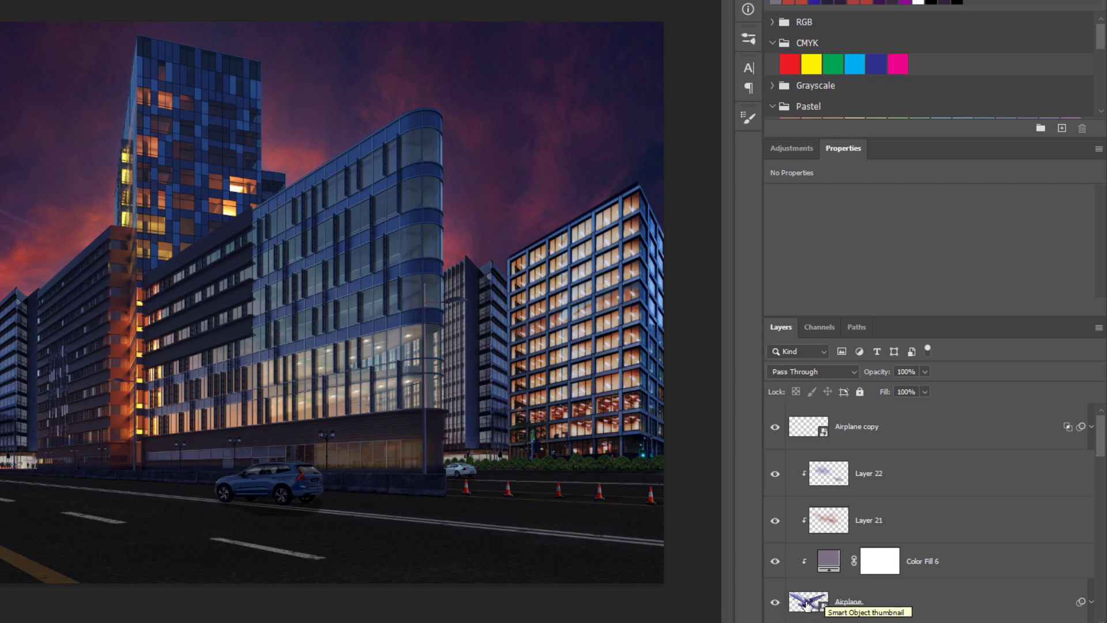
- Hide the Car group in the layer stack
scroll(828, 492, down, 1)
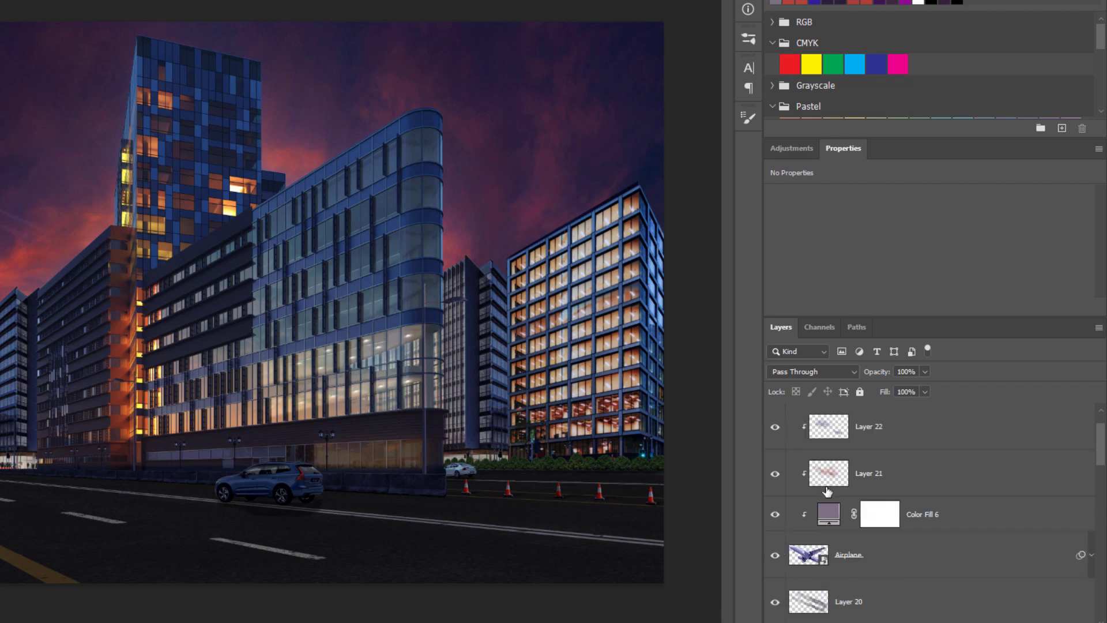
scroll(828, 492, down, 3)
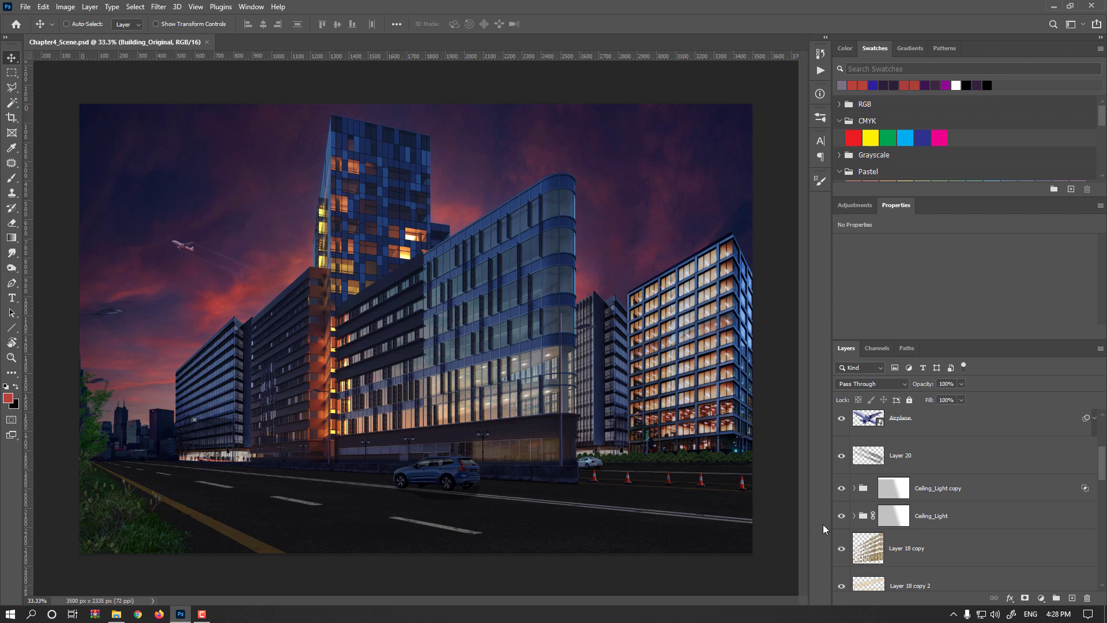
scroll(865, 519, down, 6)
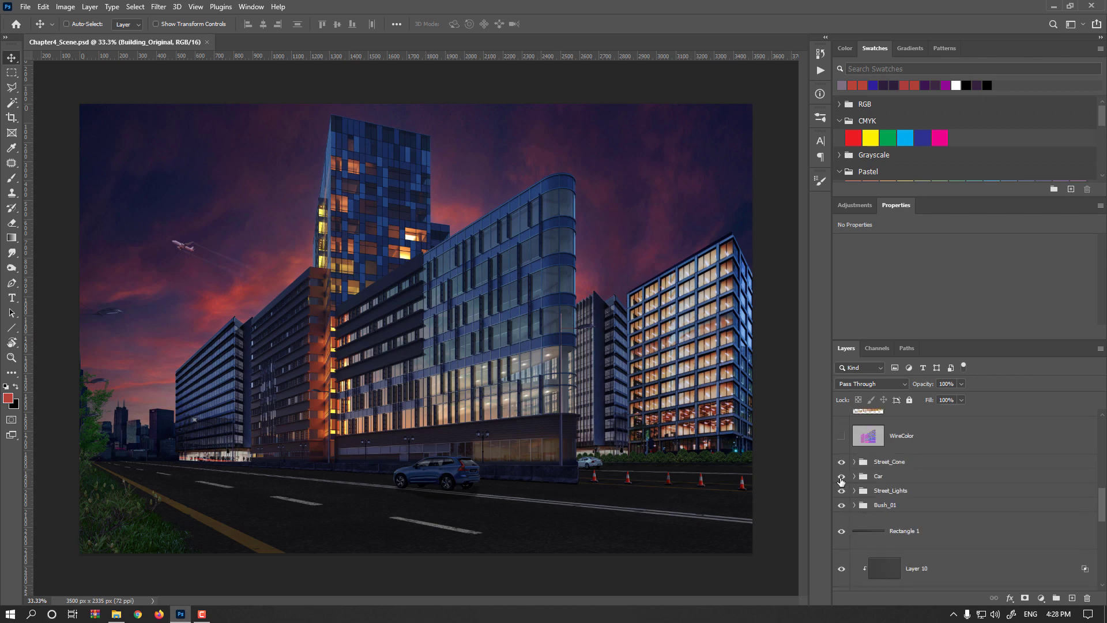
click(841, 477)
- Rename the Street_Cone group to Trrafic_Cone and hide it
double_click(890, 463)
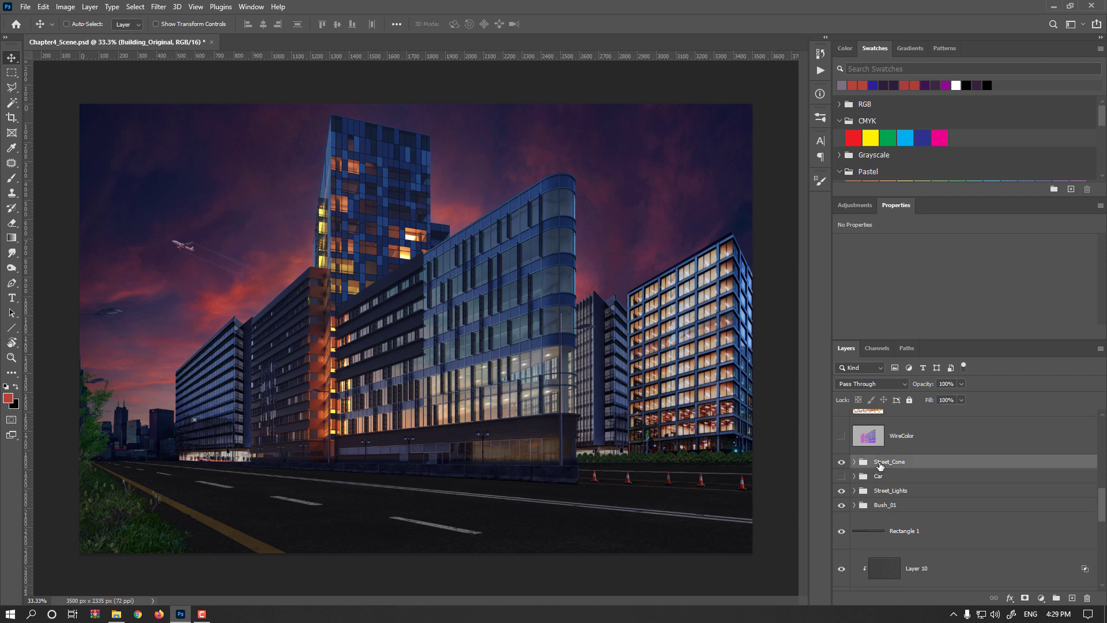
drag(890, 463, 815, 470)
text(Trrafic)
key(Return)
click(842, 462)
scroll(923, 473, up, 5)
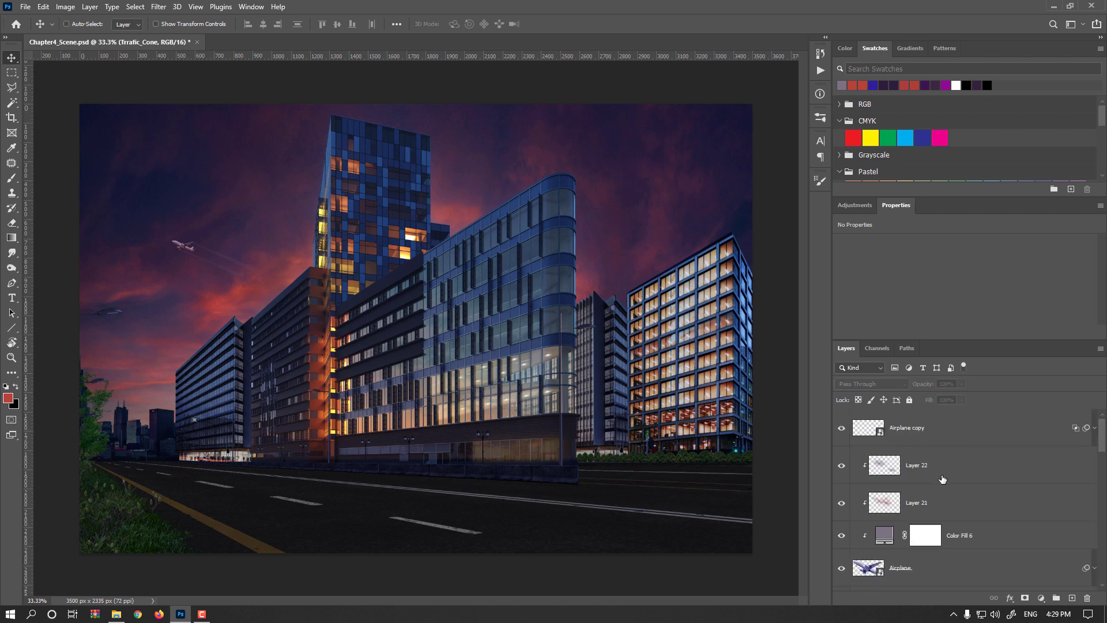
- Select the top layer, then select all, copy merged and paste to create a merged layer of the visible scene
click(918, 431)
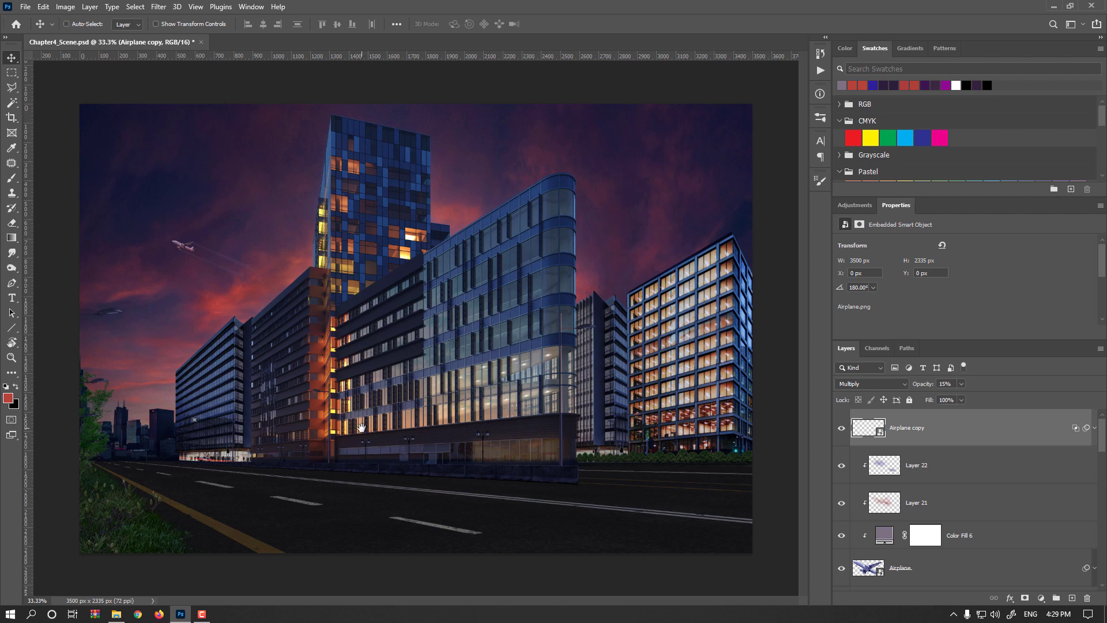
key(ctrl+a)
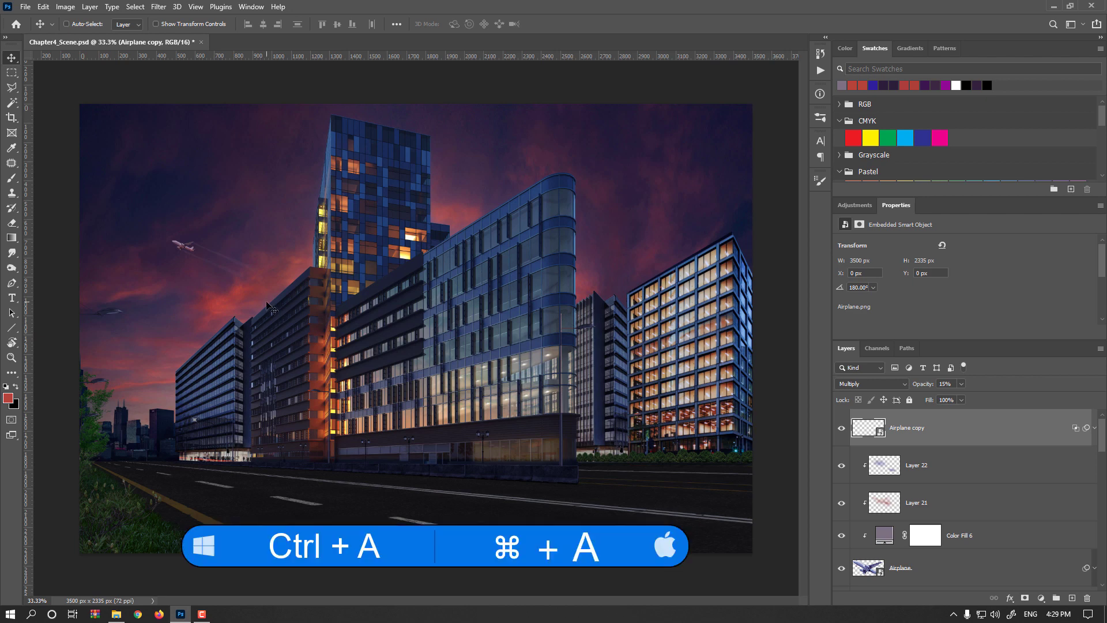
key(ctrl+a)
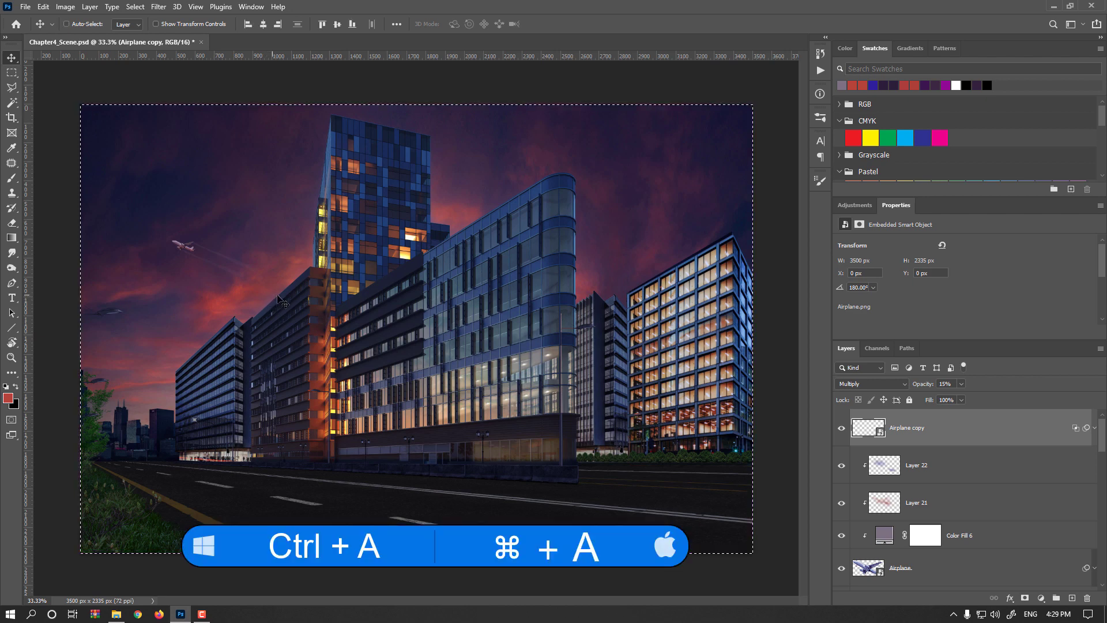
key(ctrl+shift+c)
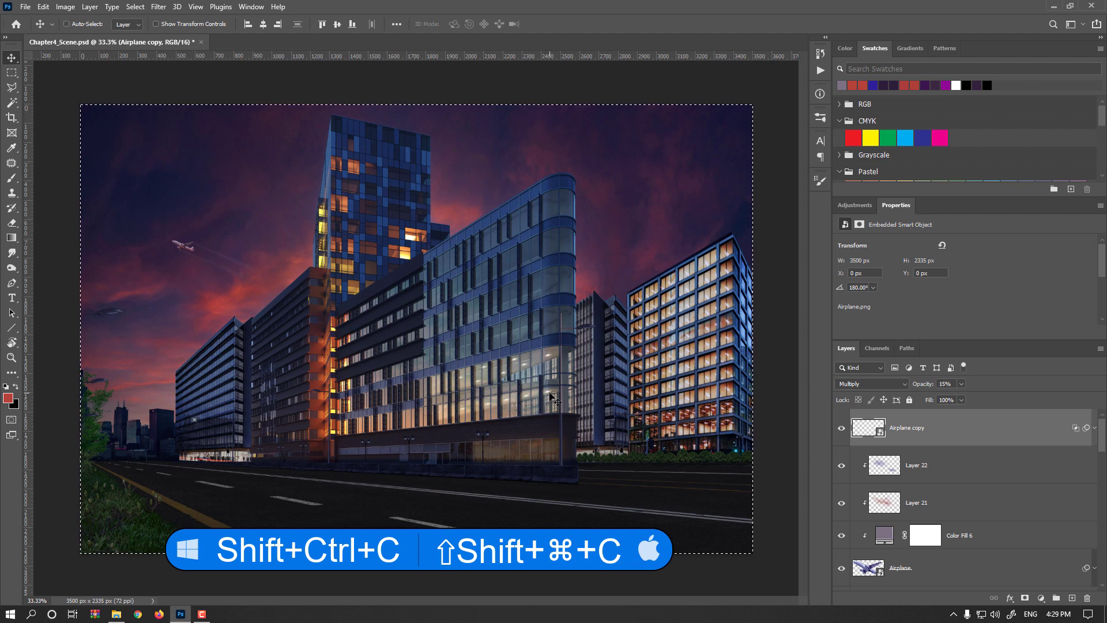
key(ctrl+v)
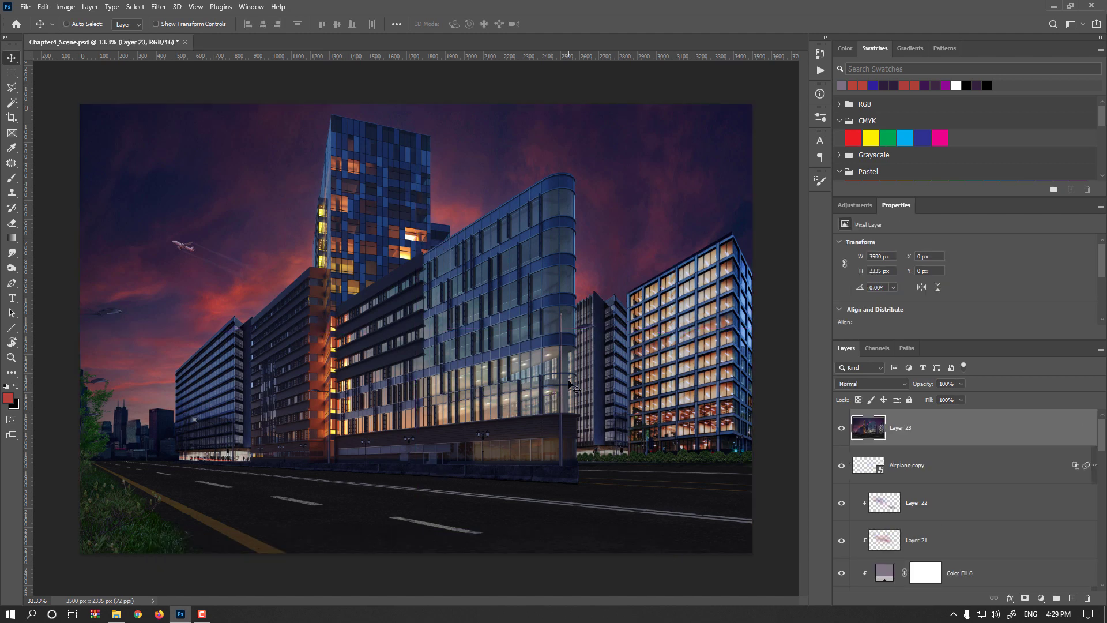
- Marquee the right-hand building area of the merged layer and cut it to its own new layer
click(12, 73)
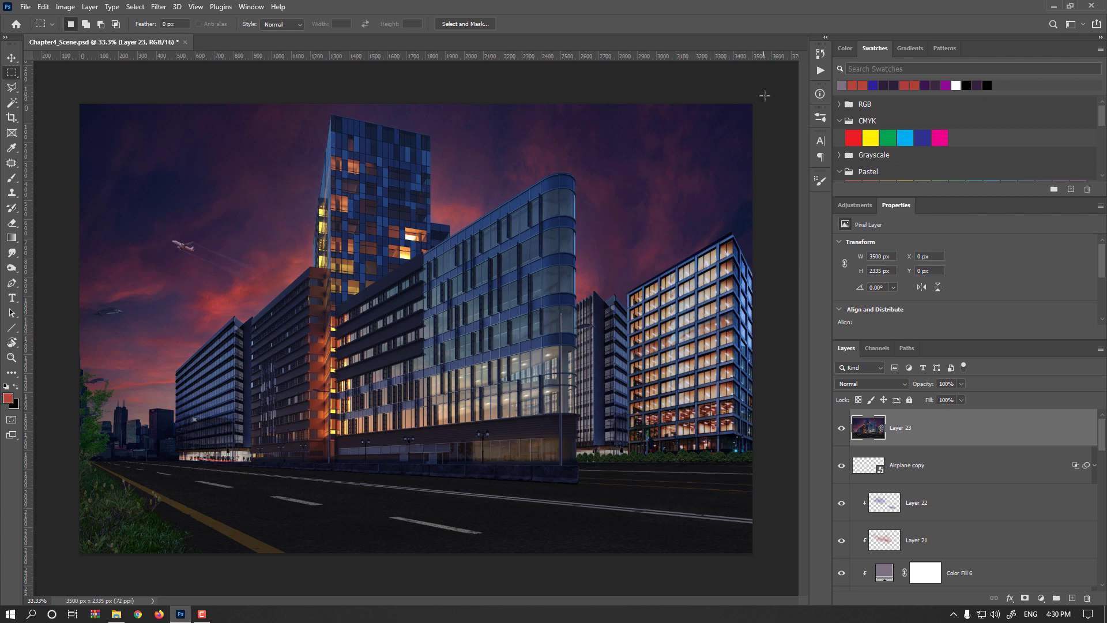
drag(753, 105, 578, 466)
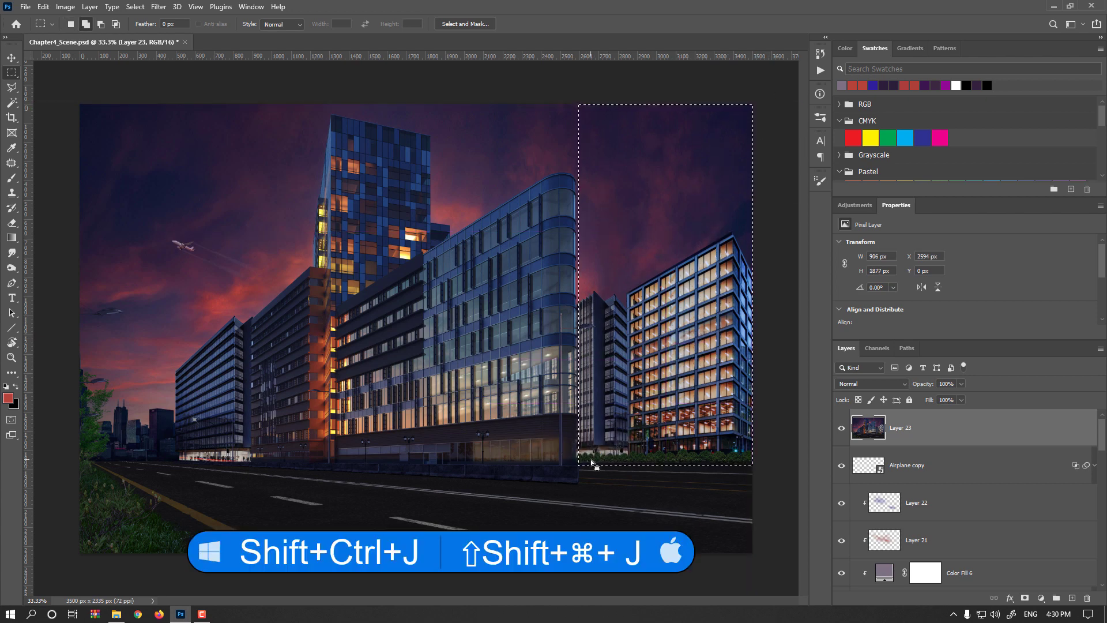
key(ctrl+shift+j)
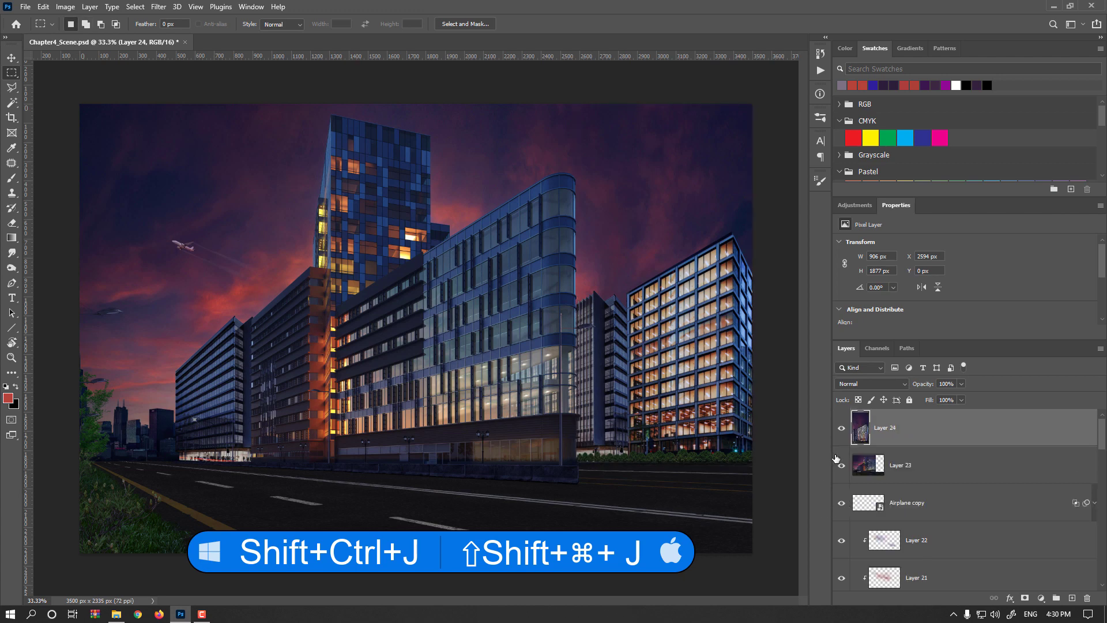
click(842, 431)
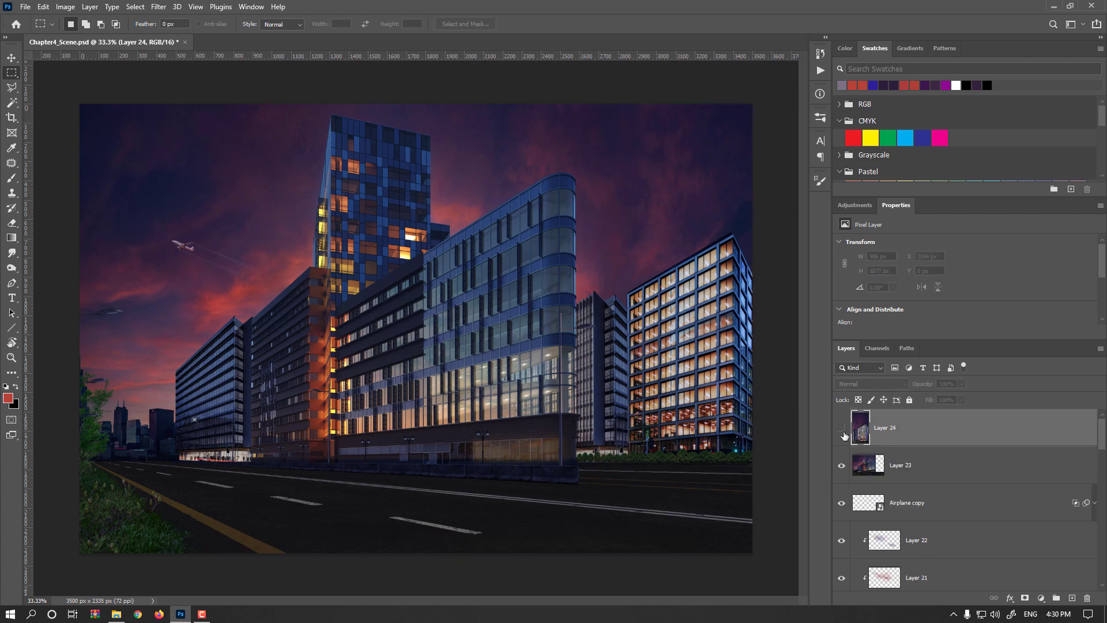
click(841, 427)
key(v)
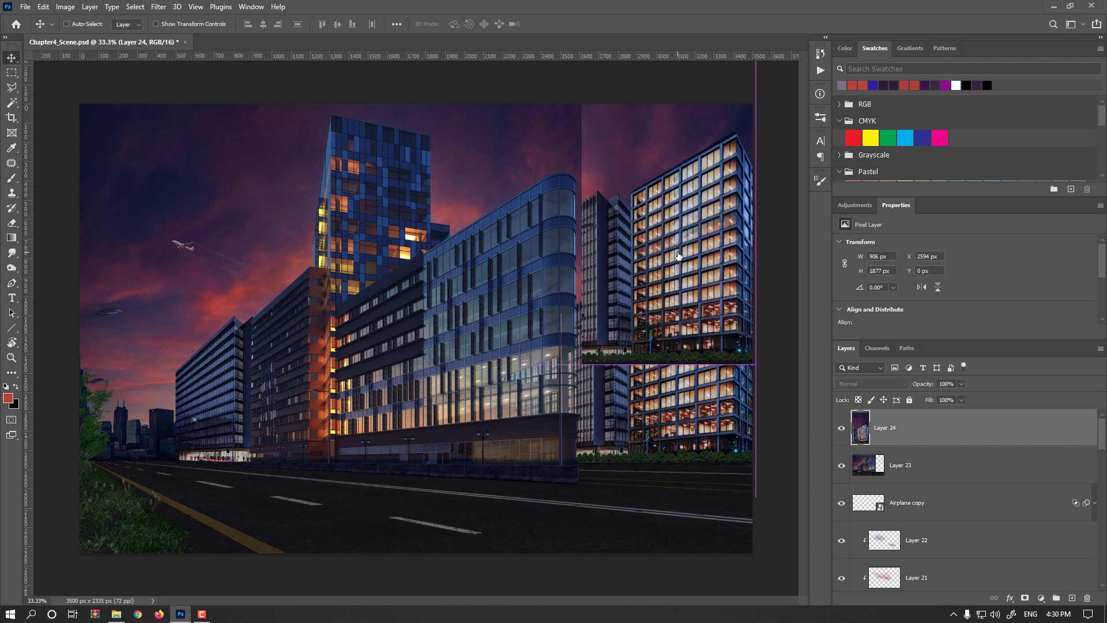
key(ctrl+z)
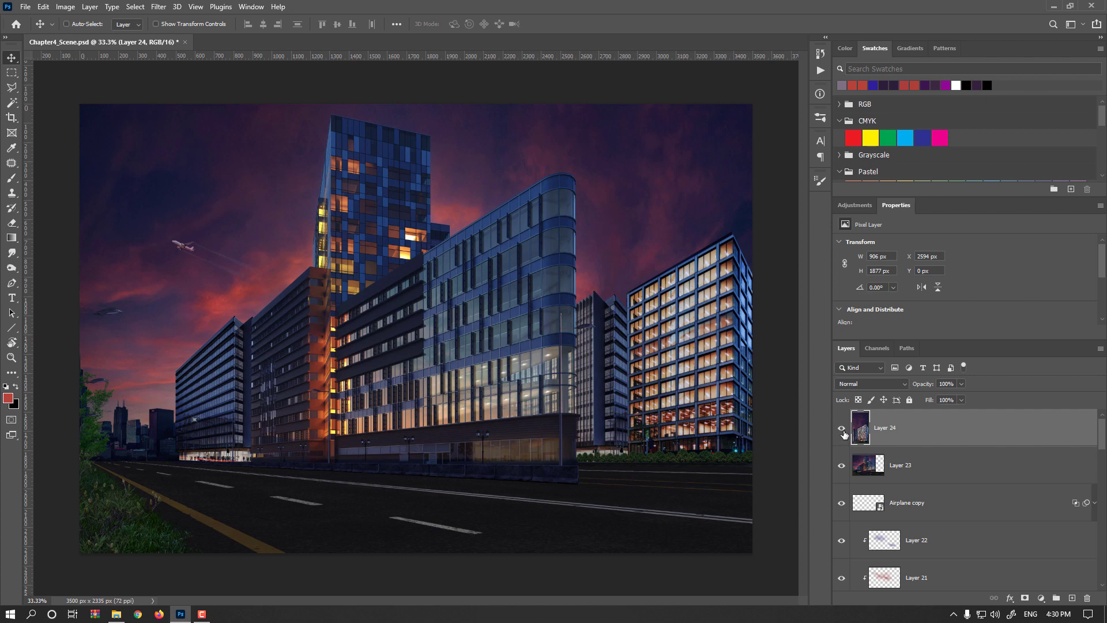
- Select the merged layer, outline the road and left foreground with the Polygonal Lasso, delete them and deselect
click(869, 472)
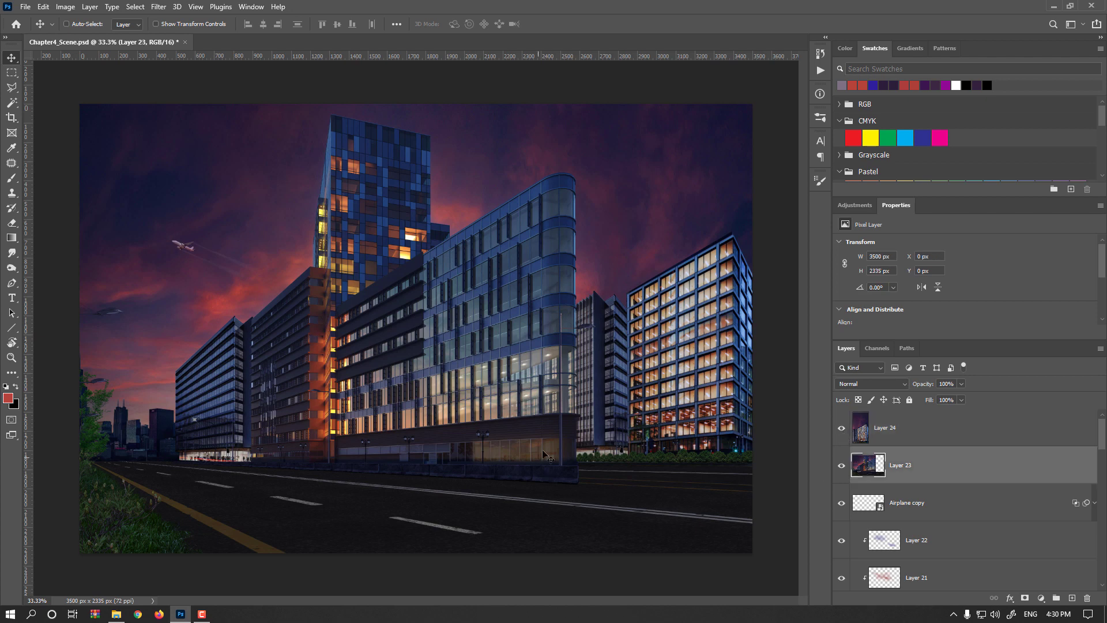
key(l)
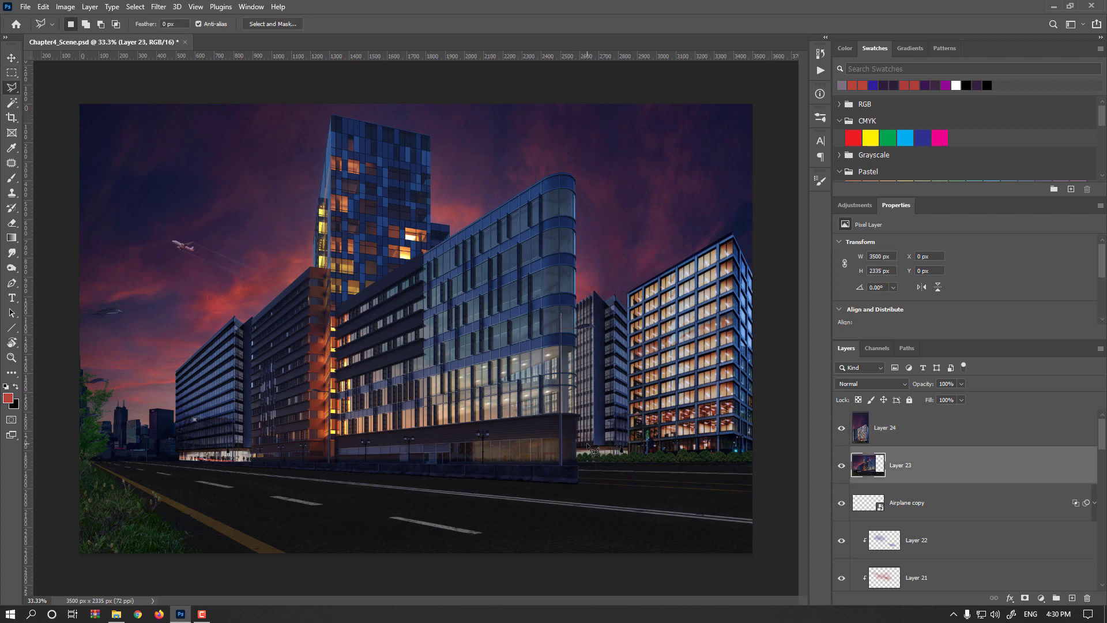
click(580, 428)
click(579, 485)
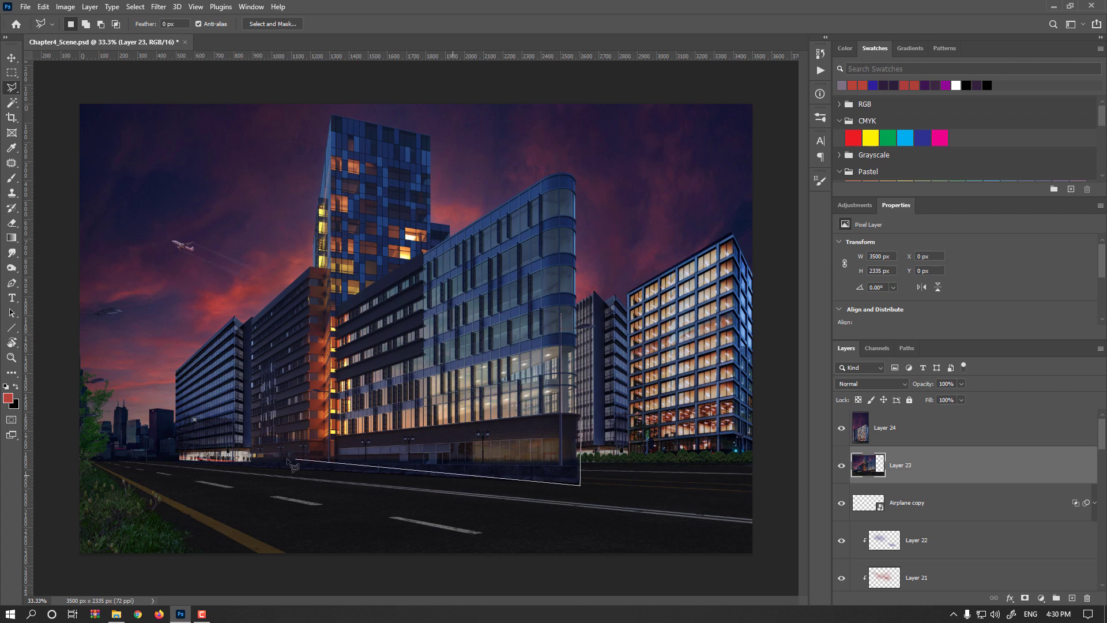
click(111, 460)
click(149, 313)
click(44, 239)
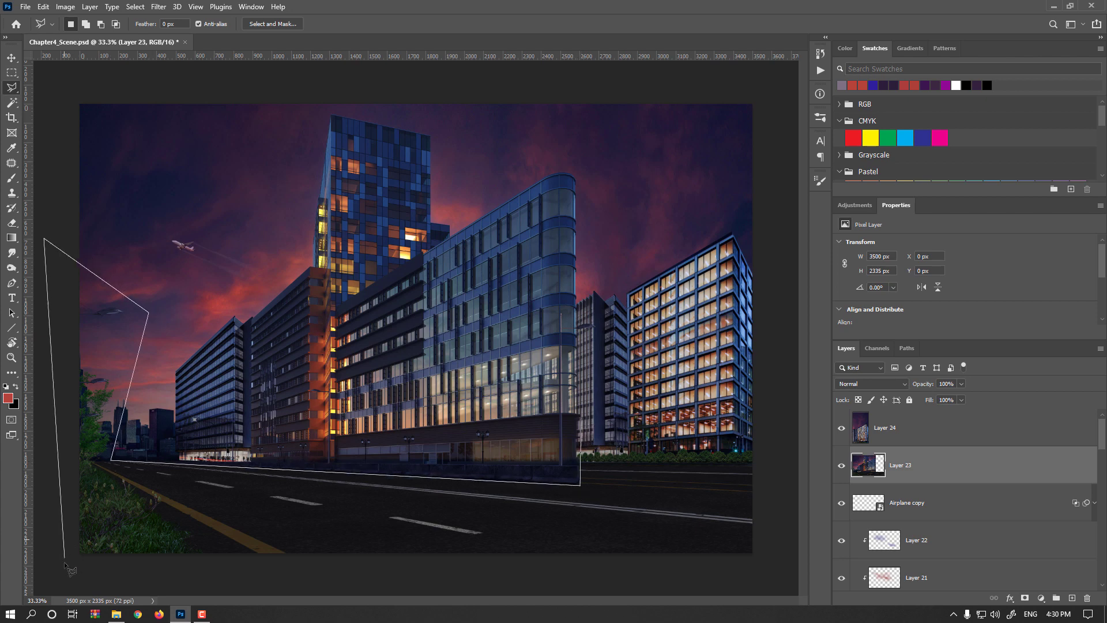
click(66, 571)
click(708, 588)
double_click(767, 396)
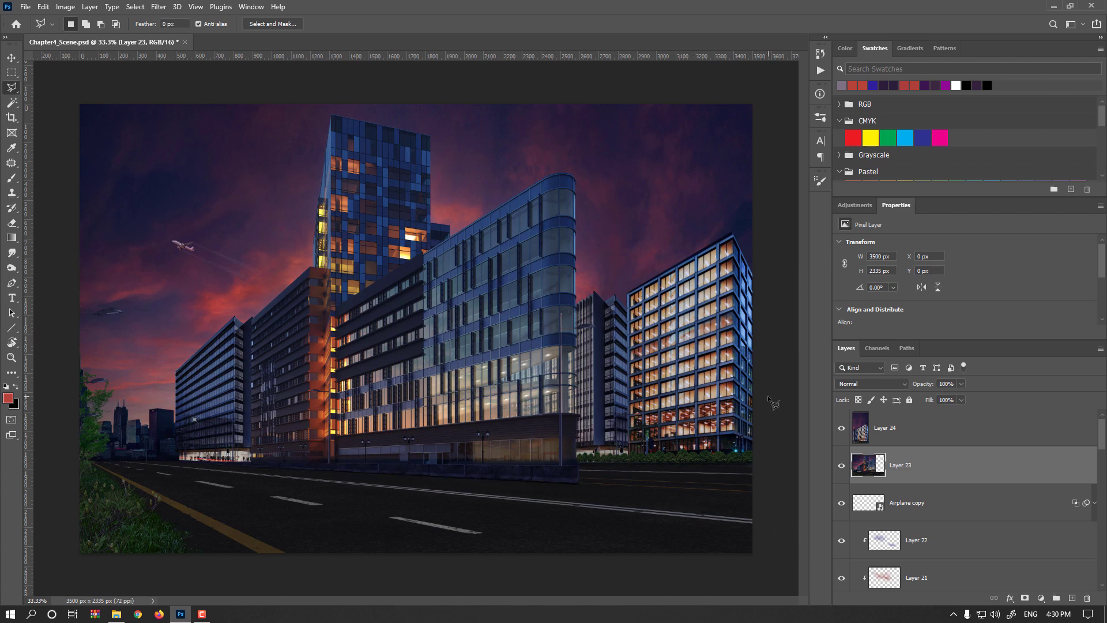
key(Delete)
key(ctrl+d)
- Toggle the visibility of the two split merged layers to inspect their contents
alt+click(842, 465)
alt+click(842, 465)
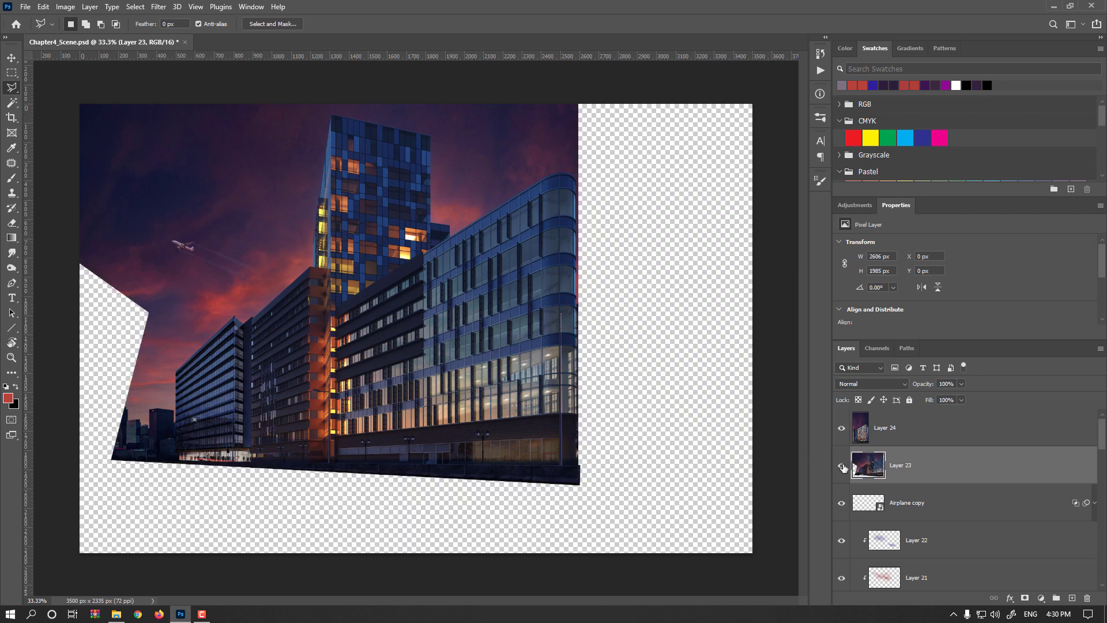
alt+click(843, 430)
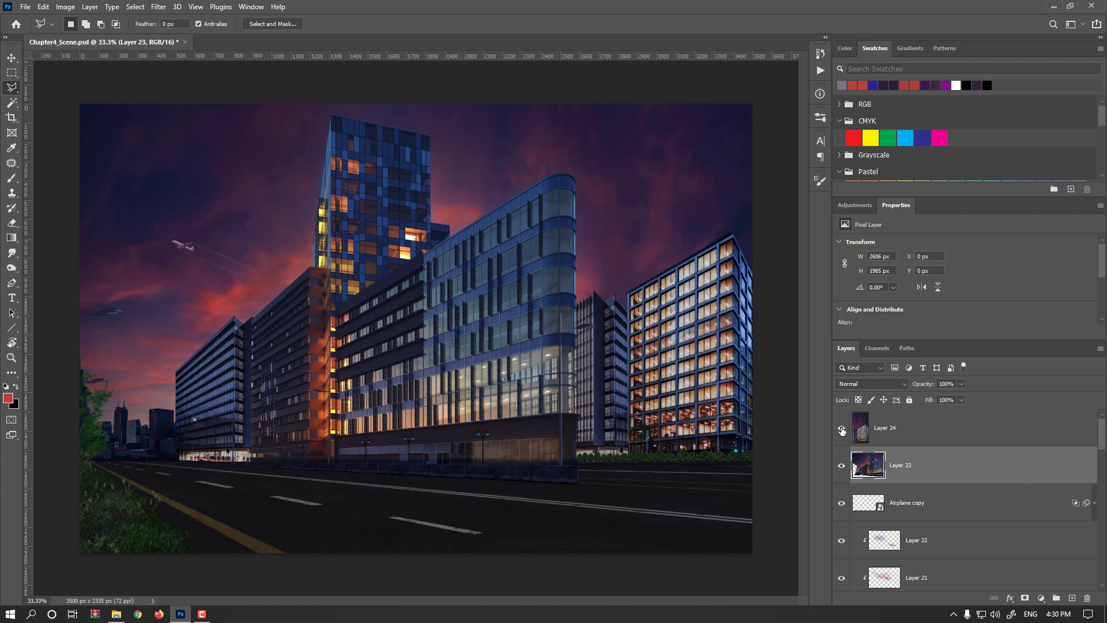
alt+click(842, 430)
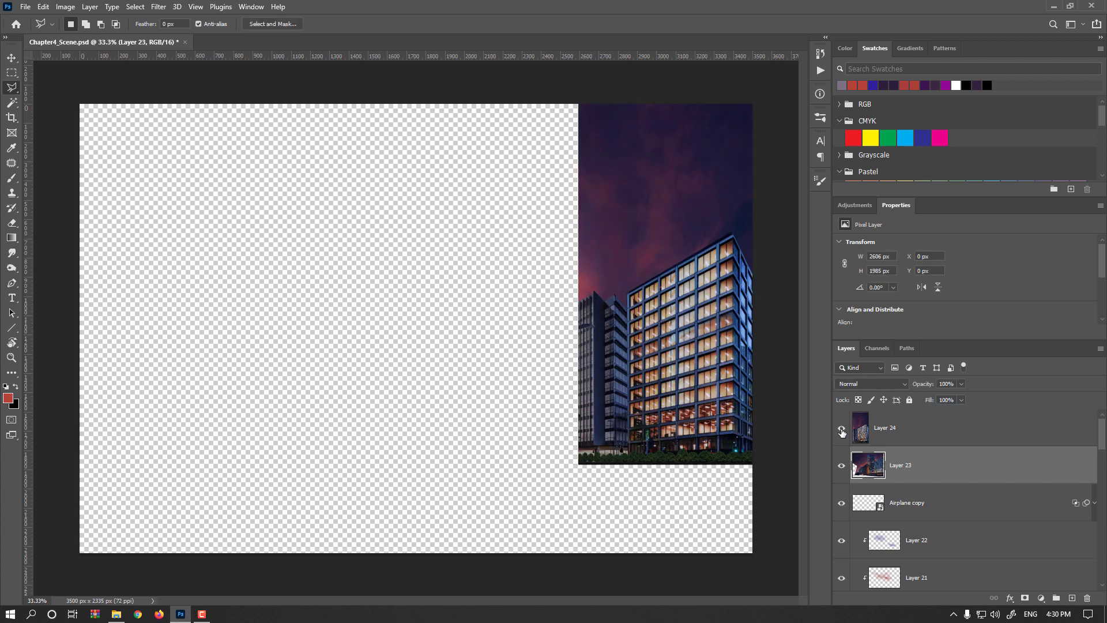
alt+click(842, 431)
- Flip the left merged building layer vertically with Free Transform
click(12, 58)
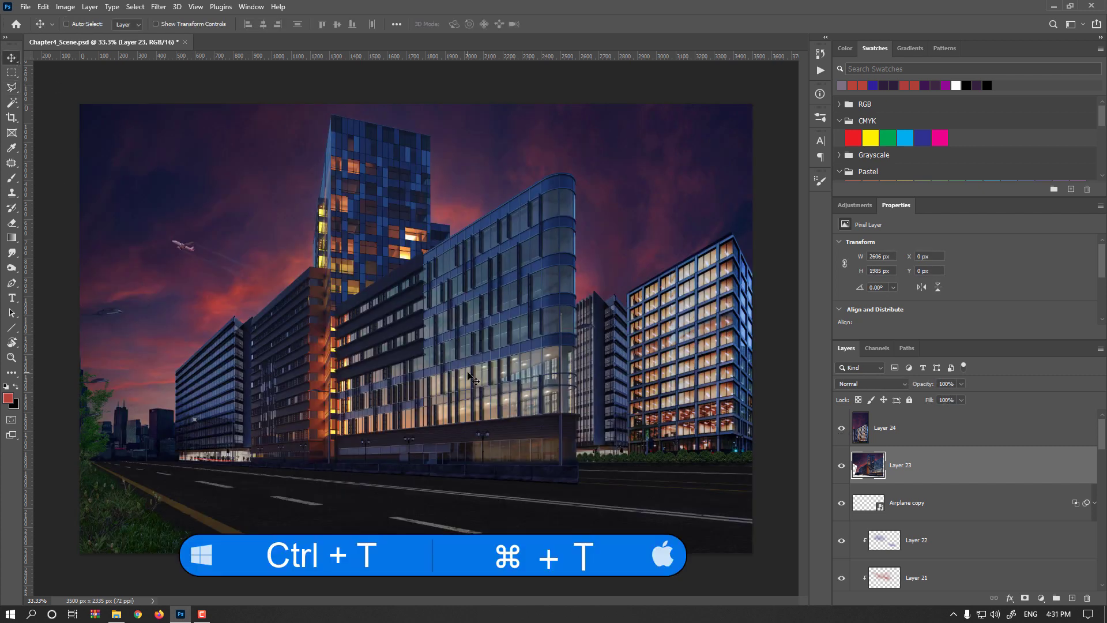
key(ctrl+t)
right_click(454, 339)
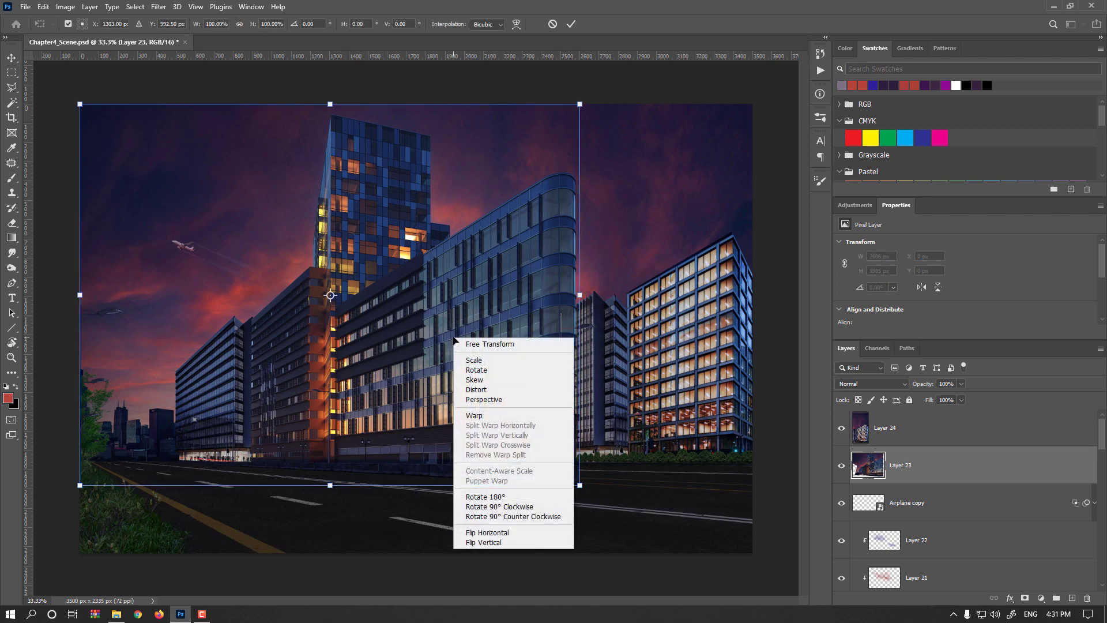
click(504, 543)
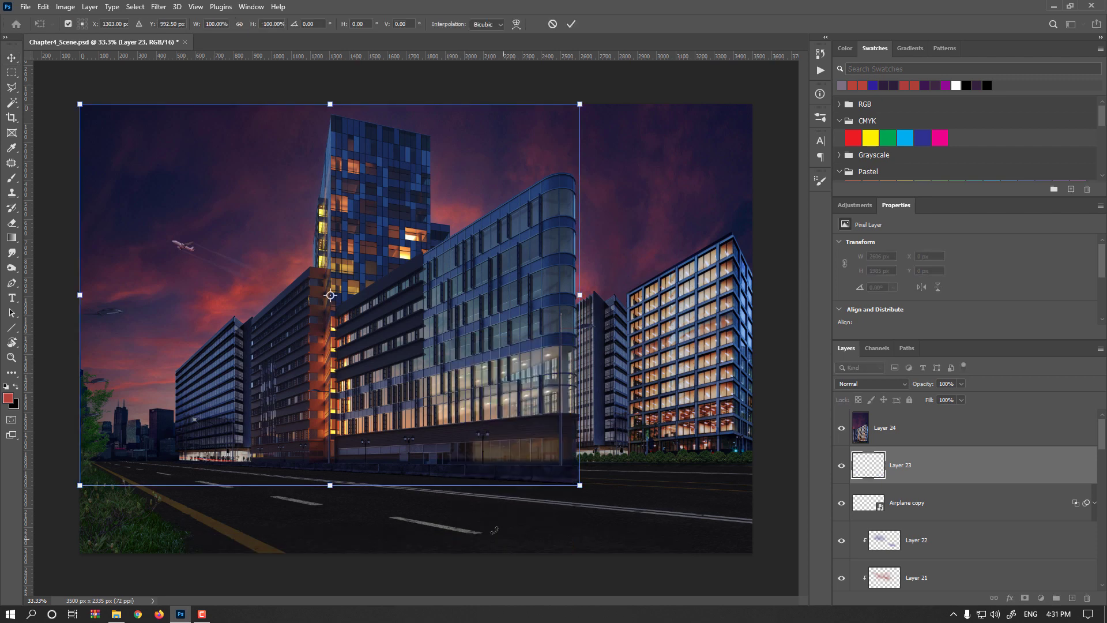
- Drag the flipped layer down below the building's base to form a reflection on the road
key(ctrl+minus)
key(ctrl+minus)
drag(418, 330, 420, 517)
key(ctrl+plus)
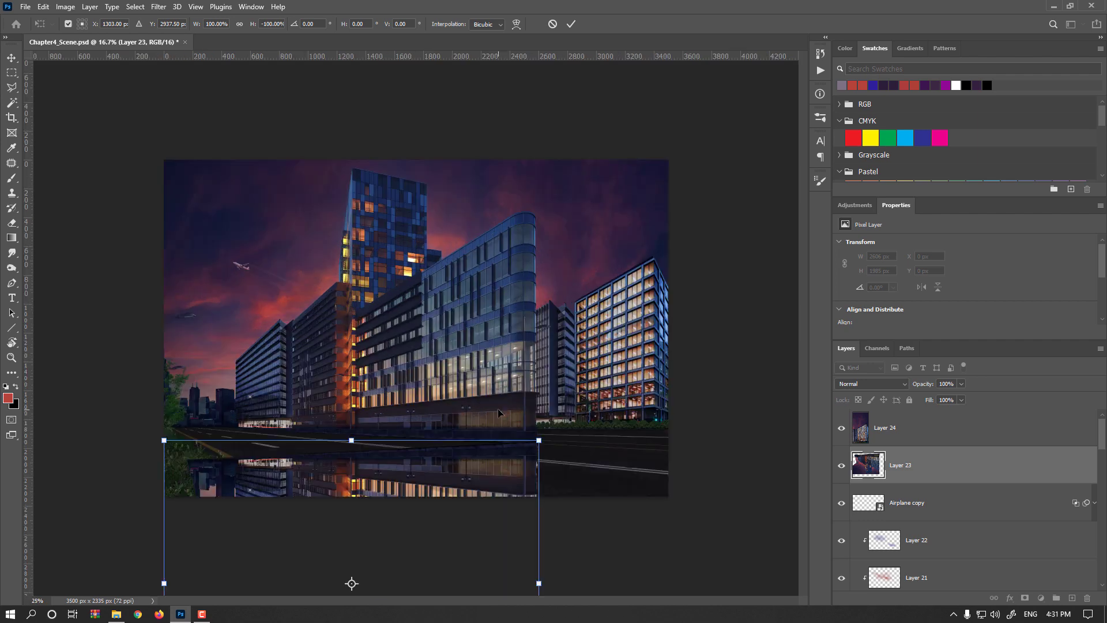
key(ctrl+plus)
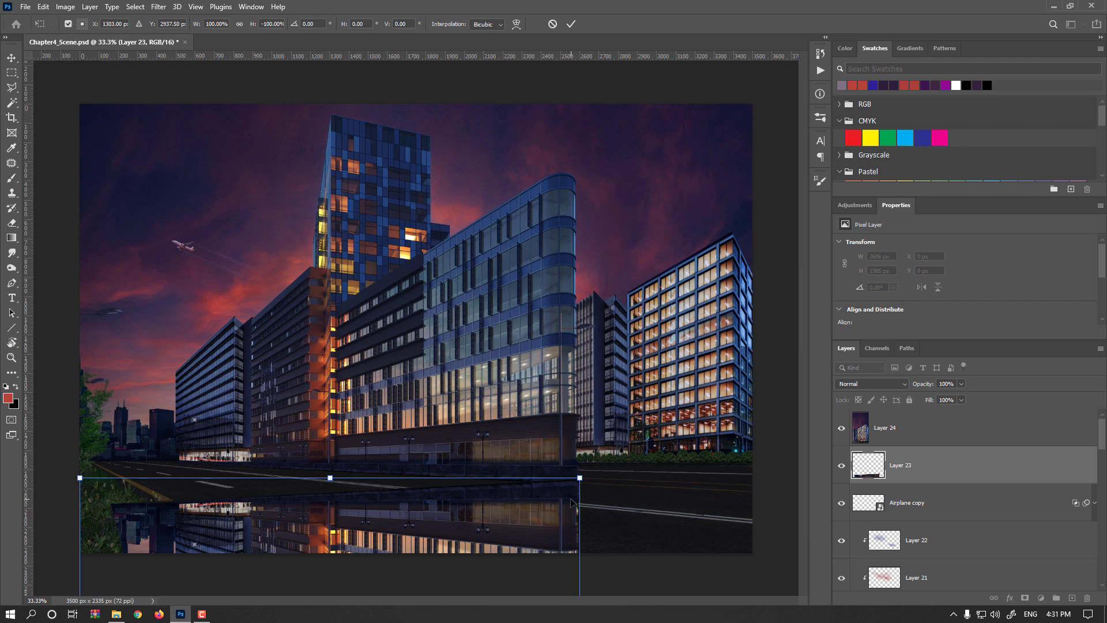
- Nudge the flipped reflection into place and skew its left edge upward to follow the road's perspective, then commit the transform
scroll(571, 502, up, 3)
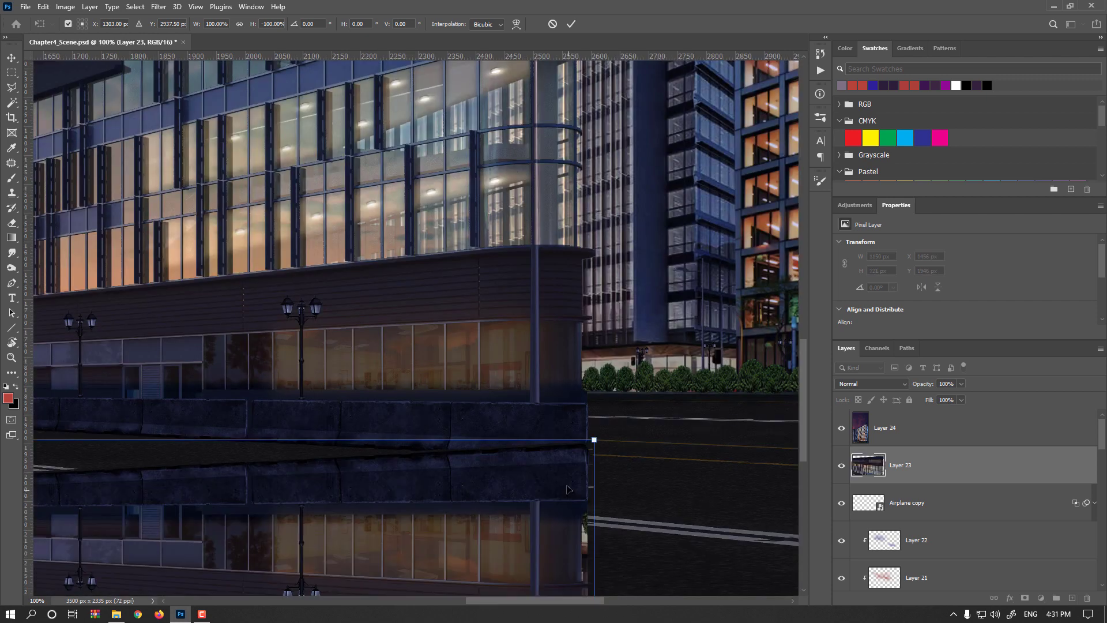
drag(570, 481, 573, 489)
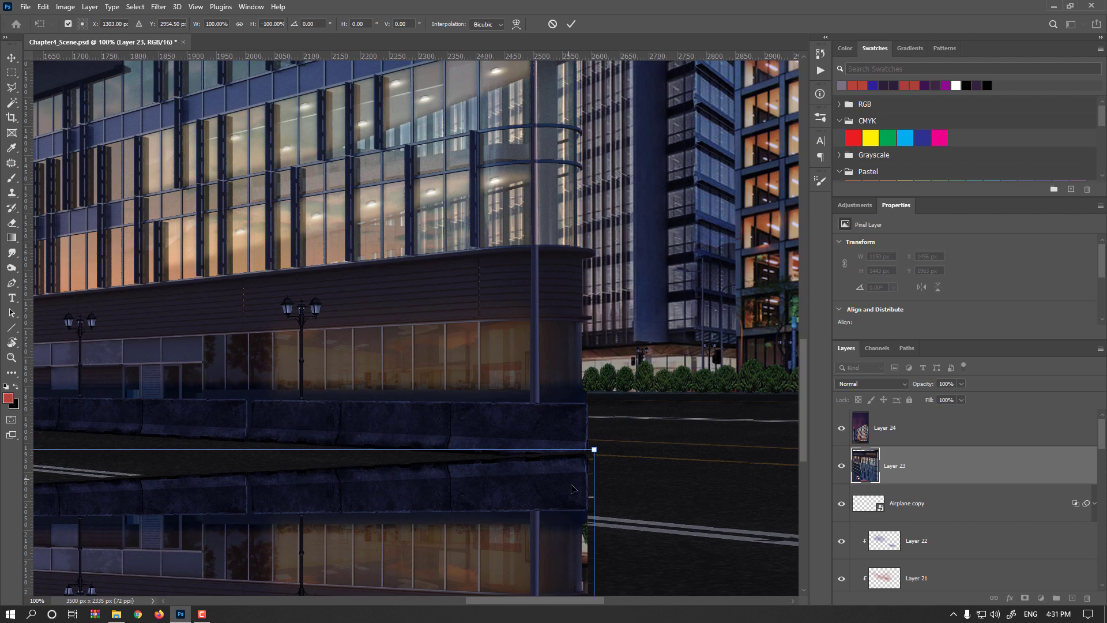
scroll(573, 489, down, 2)
drag(300, 515, 636, 405)
drag(347, 455, 390, 479)
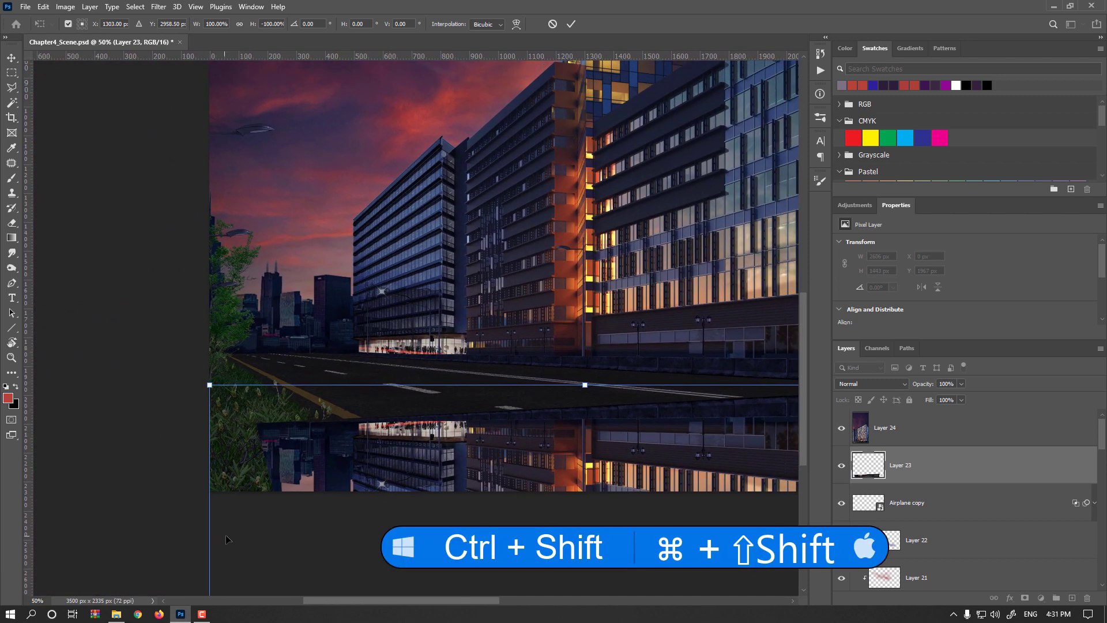
drag(237, 537, 255, 419)
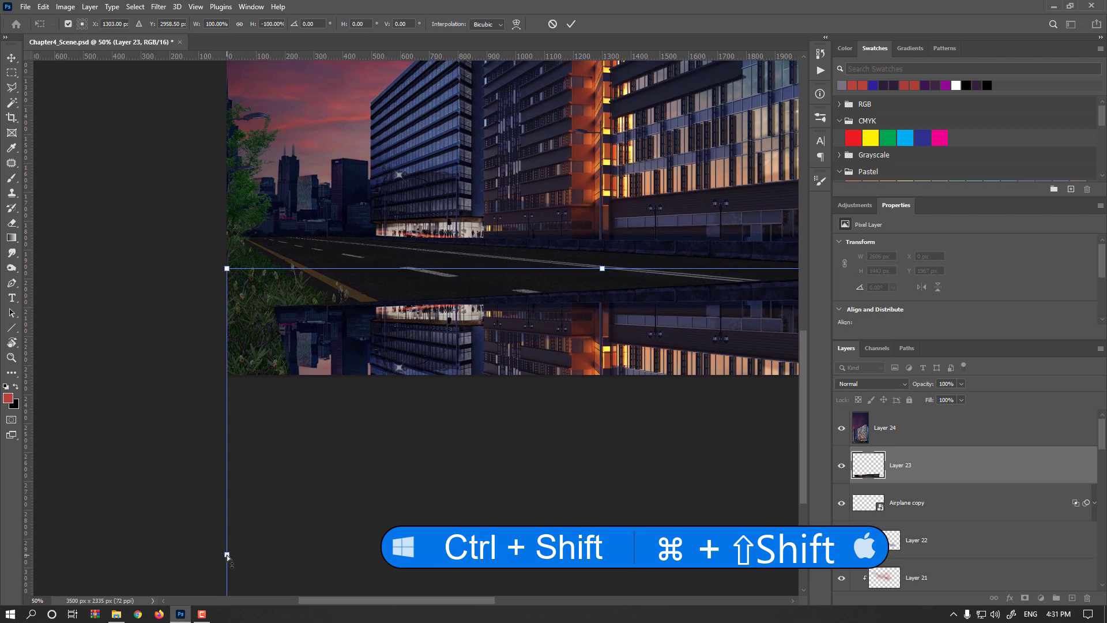
drag(226, 555, 234, 473)
key(Return)
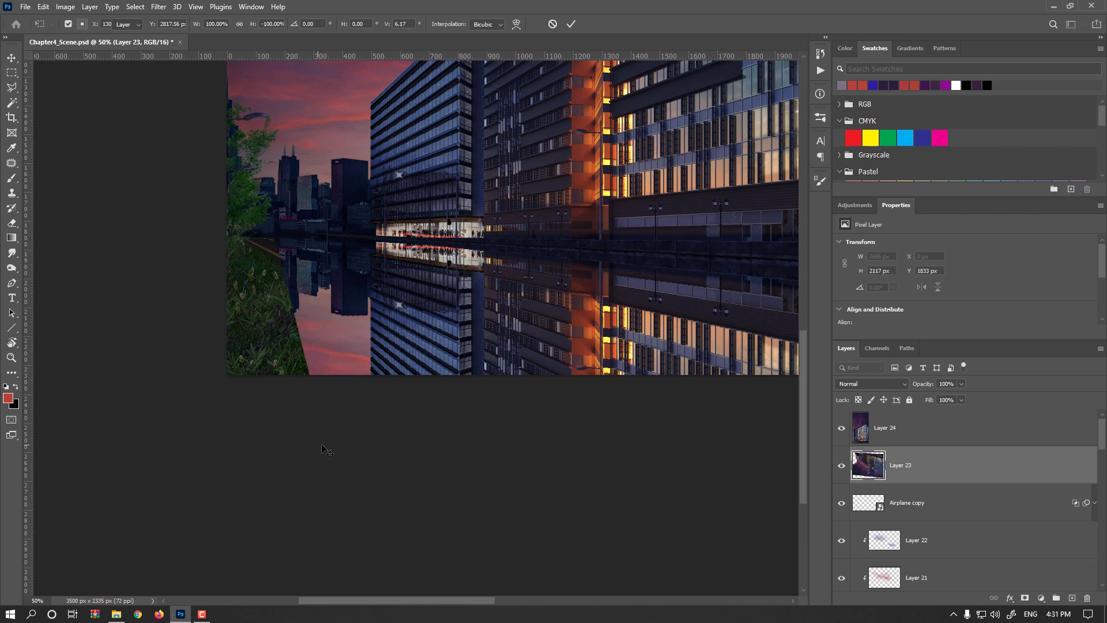
- Outline the part of the reflection covering the left foreground grass with the Polygonal Lasso, delete it and deselect
drag(362, 385, 299, 458)
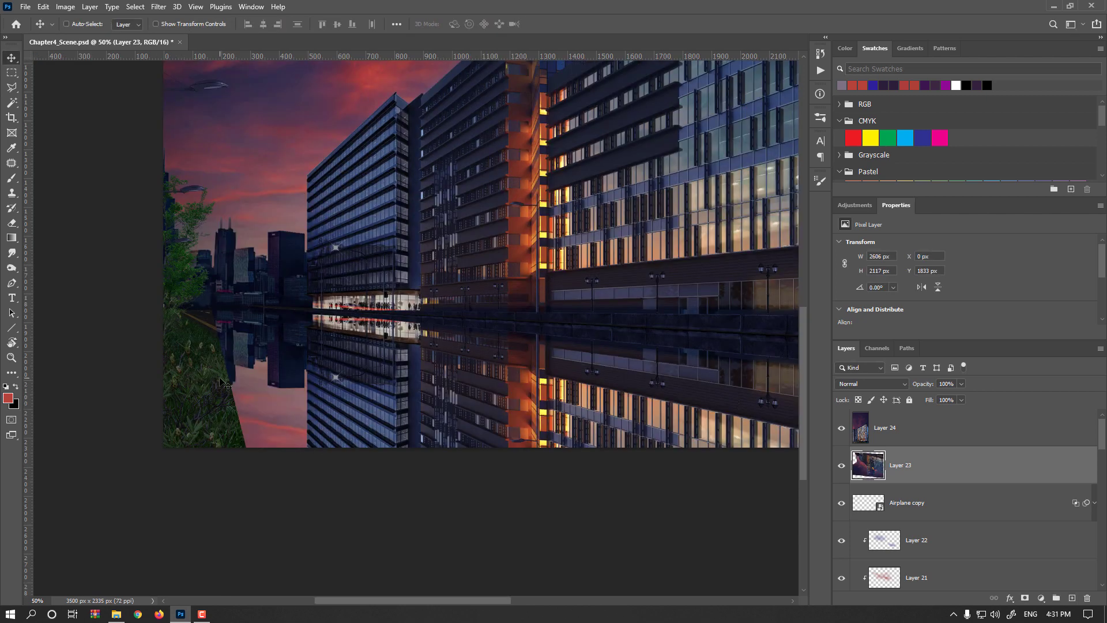
key(l)
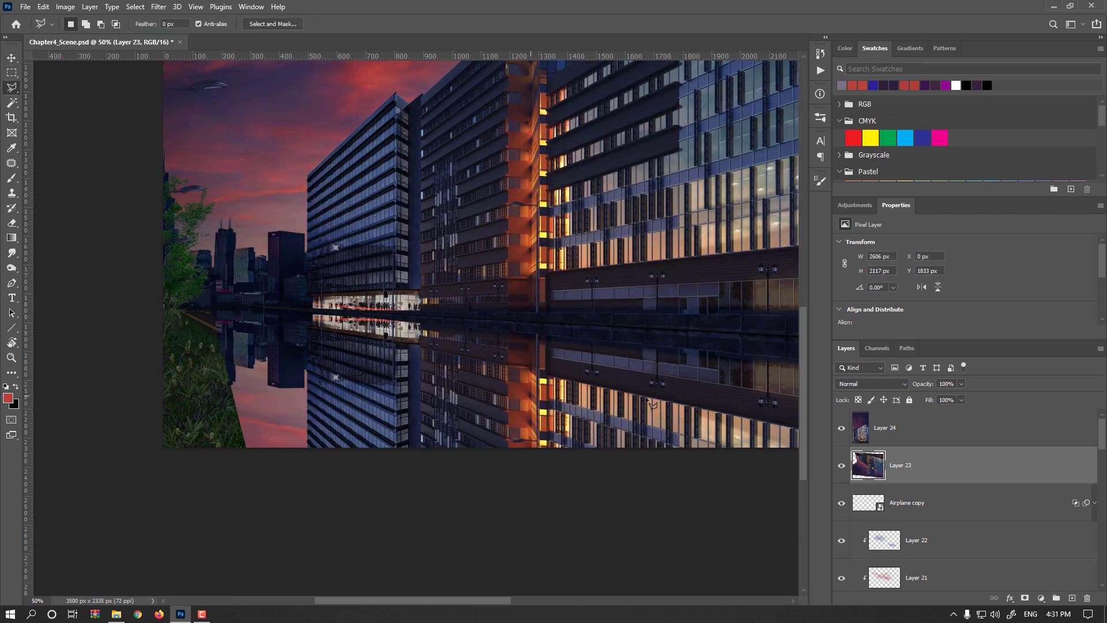
drag(925, 390, 895, 389)
click(211, 330)
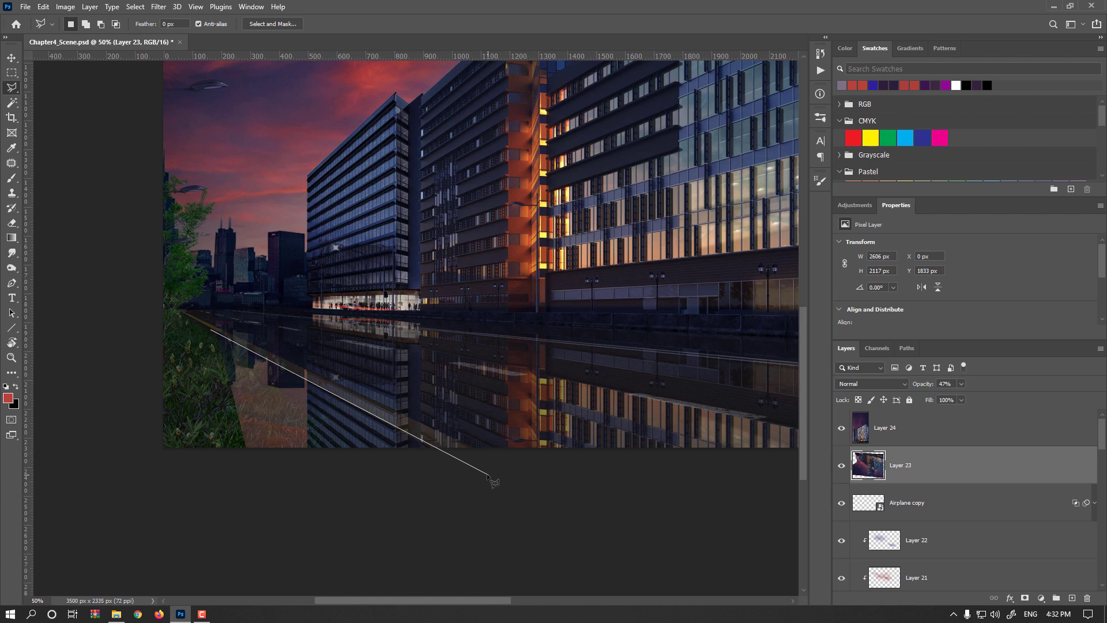
click(487, 475)
click(397, 544)
click(173, 519)
double_click(99, 380)
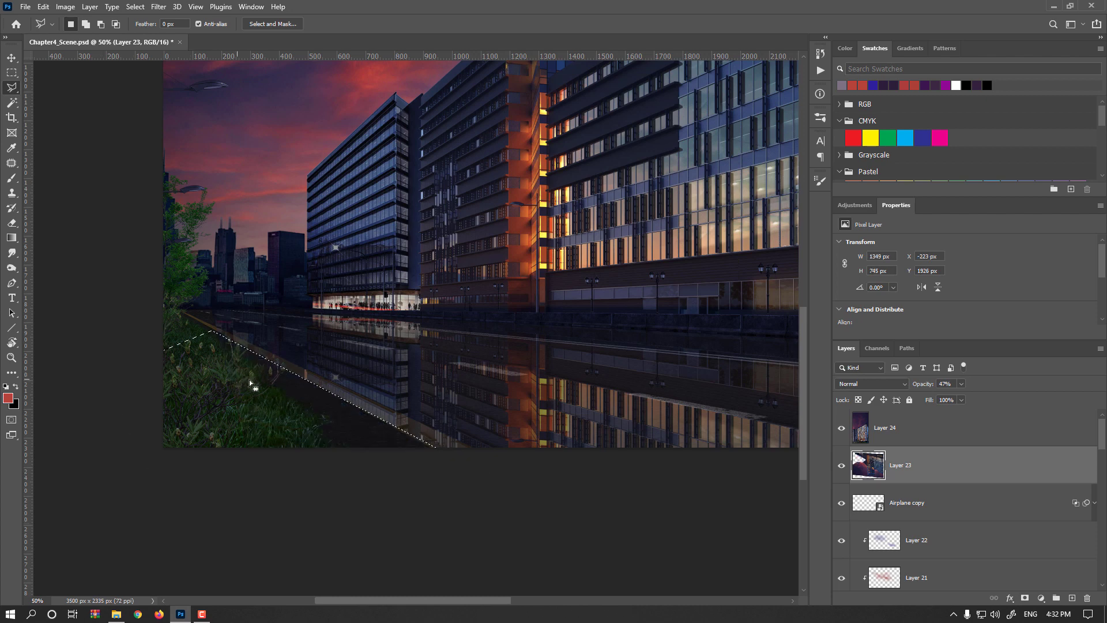
key(ctrl+d)
- Select Layer 24, the right building layer, and flip it vertically with Free Transform
drag(925, 385, 1098, 386)
drag(707, 389, 425, 403)
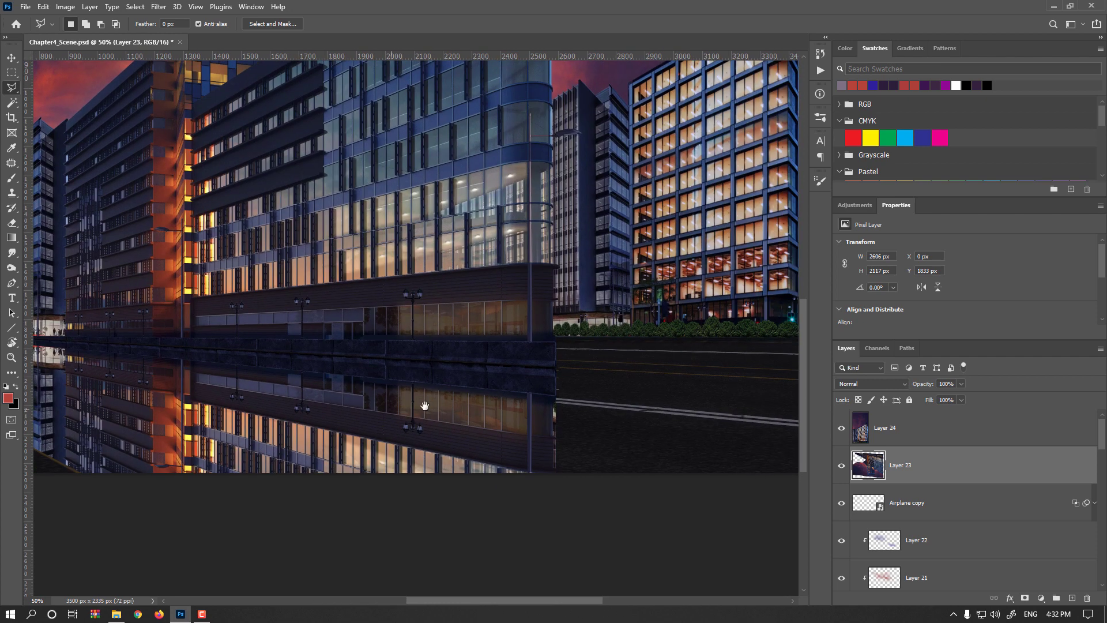
click(11, 60)
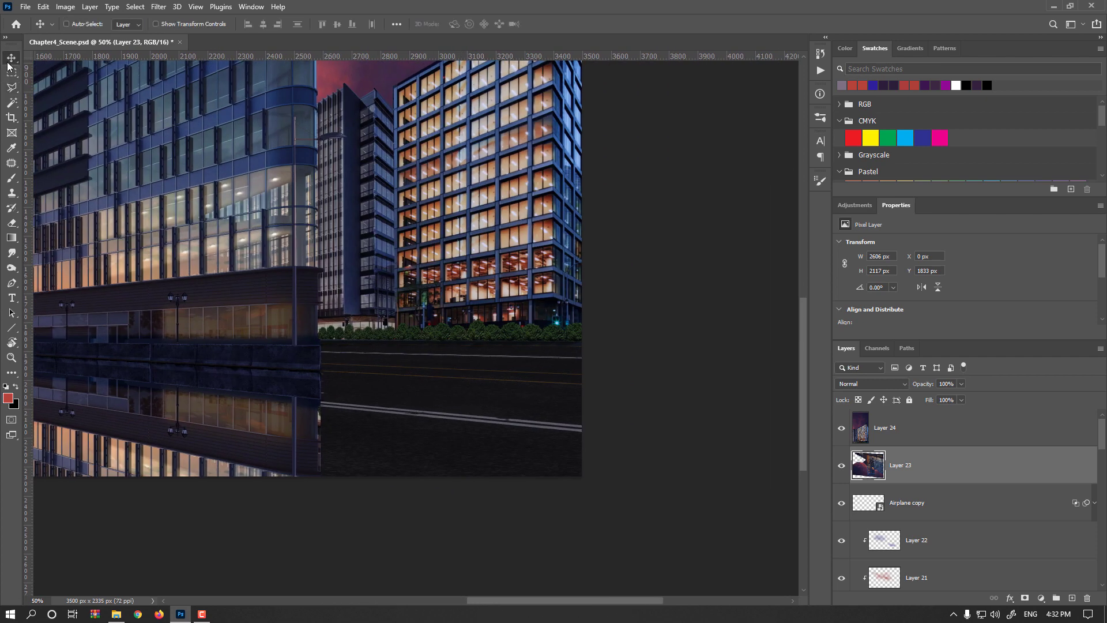
click(868, 419)
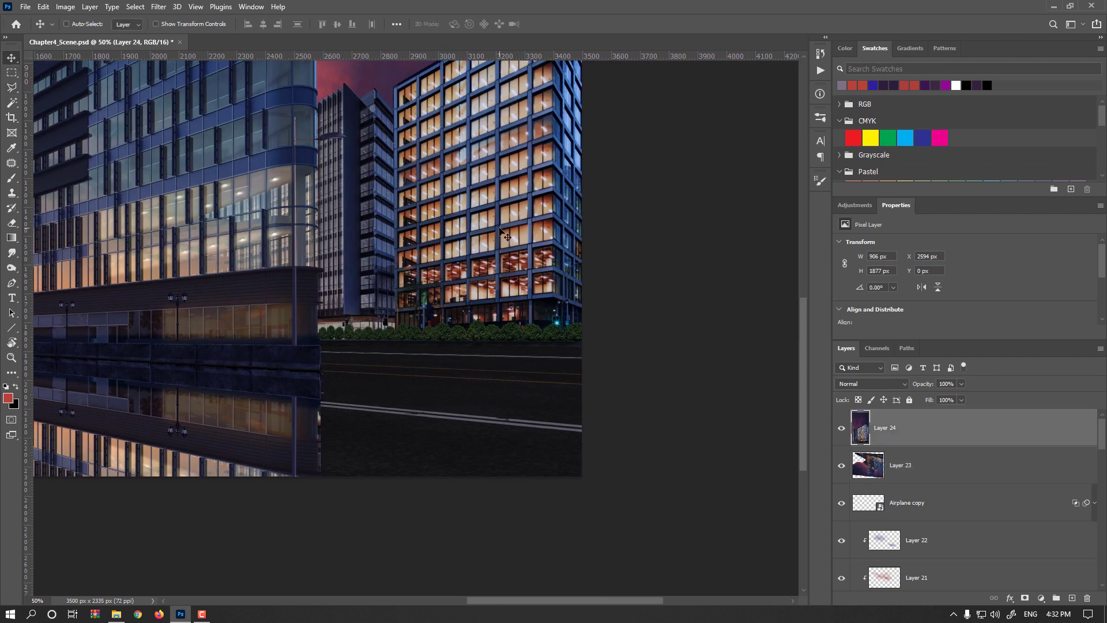
key(ctrl+t)
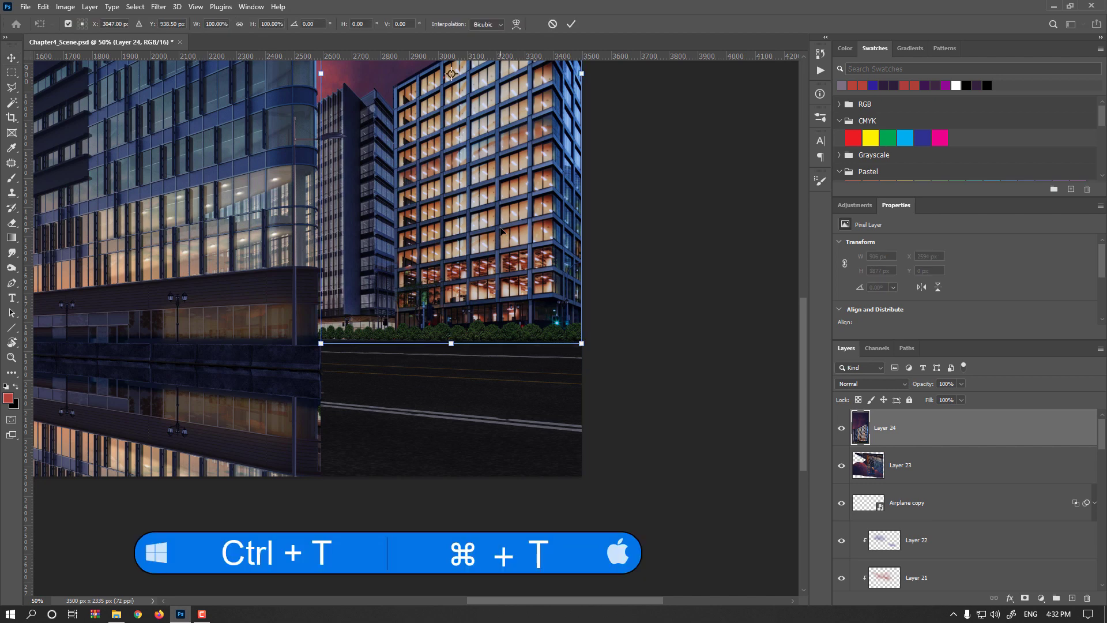
right_click(501, 231)
click(547, 432)
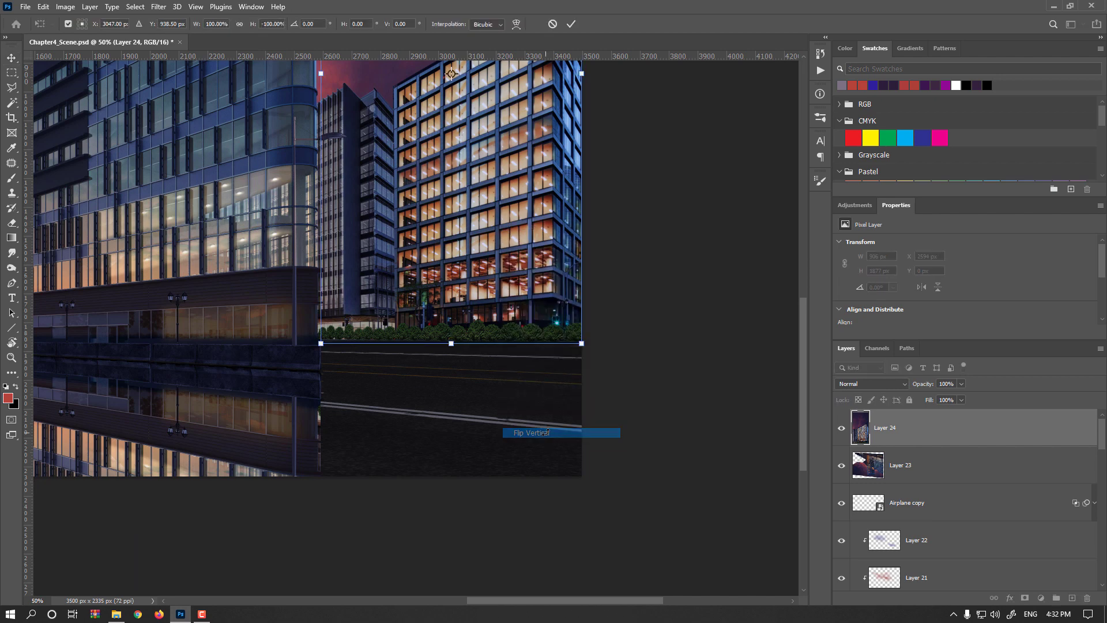
- Move the flipped right building below its base, skew it about 0.6° to match the road, and commit
drag(490, 164, 491, 276)
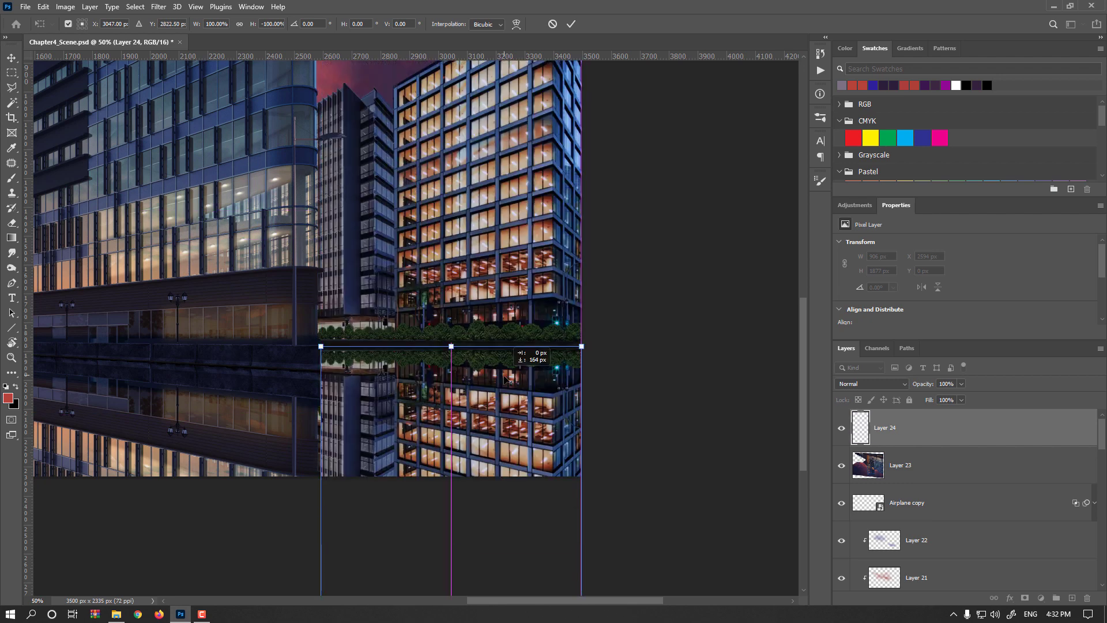
drag(512, 372, 513, 378)
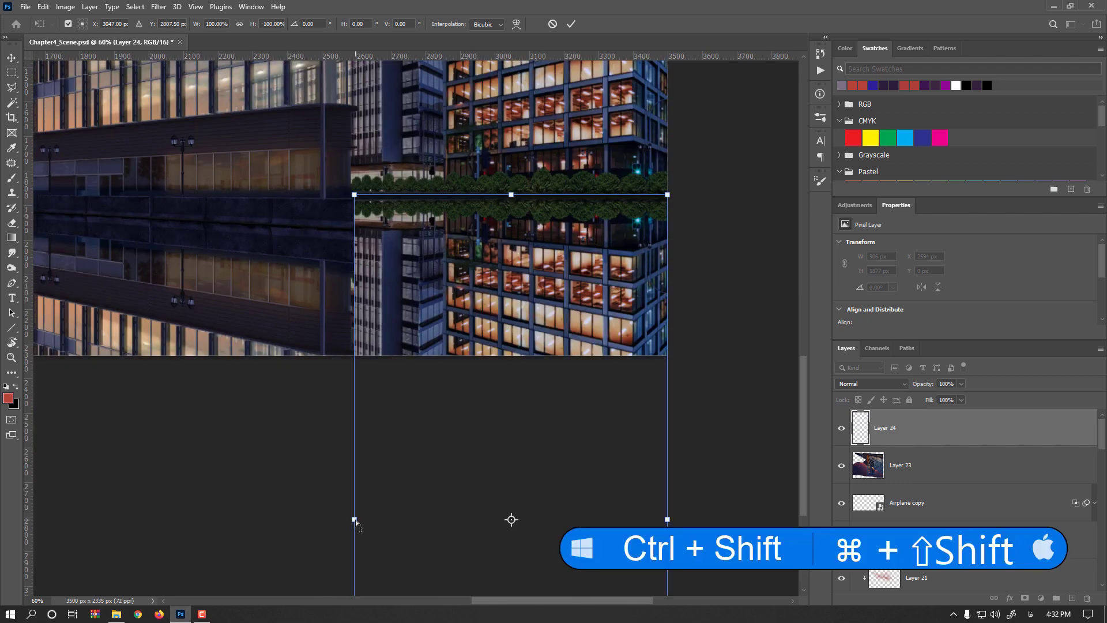
drag(355, 520, 351, 517)
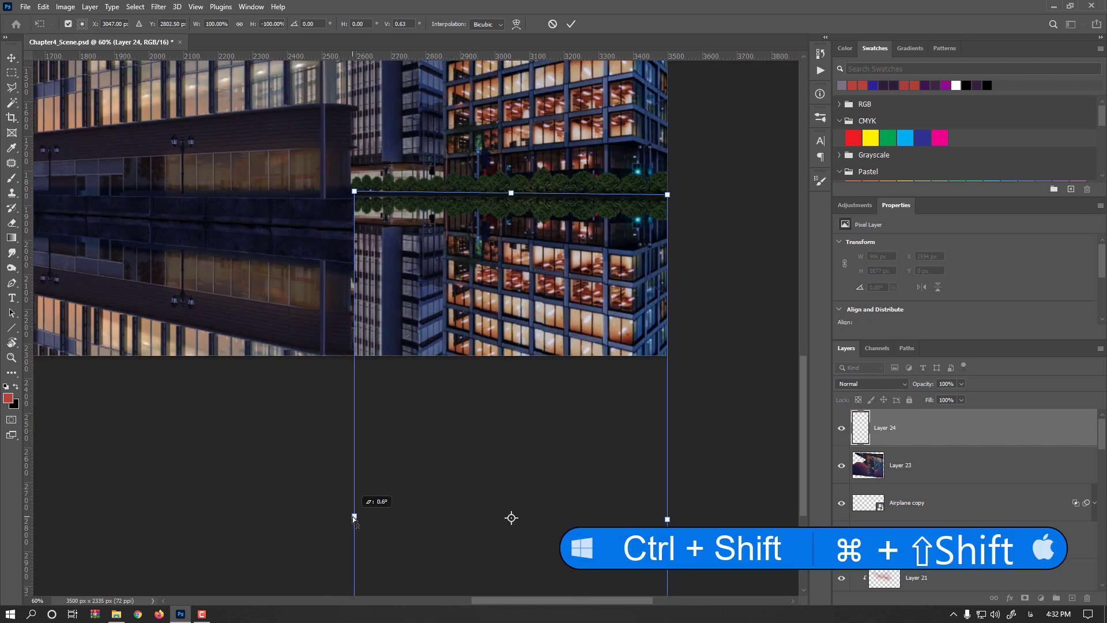
key(Return)
key(ctrl+0)
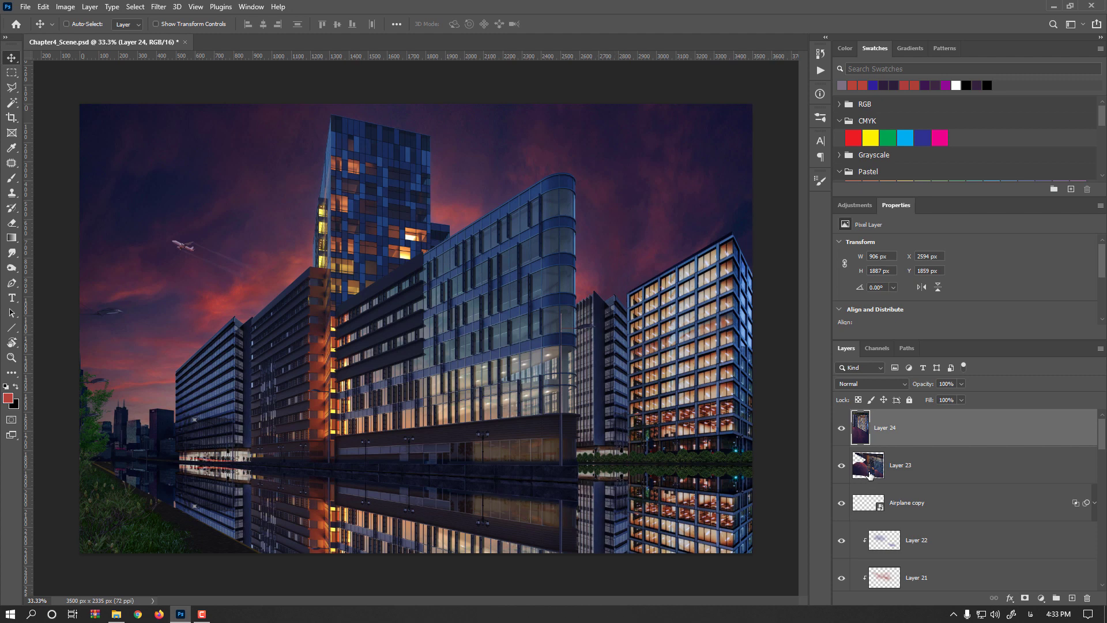
- Apply a Tilt-Shift blur of 27 px to Layer 23, angling the focus band along the road
click(870, 474)
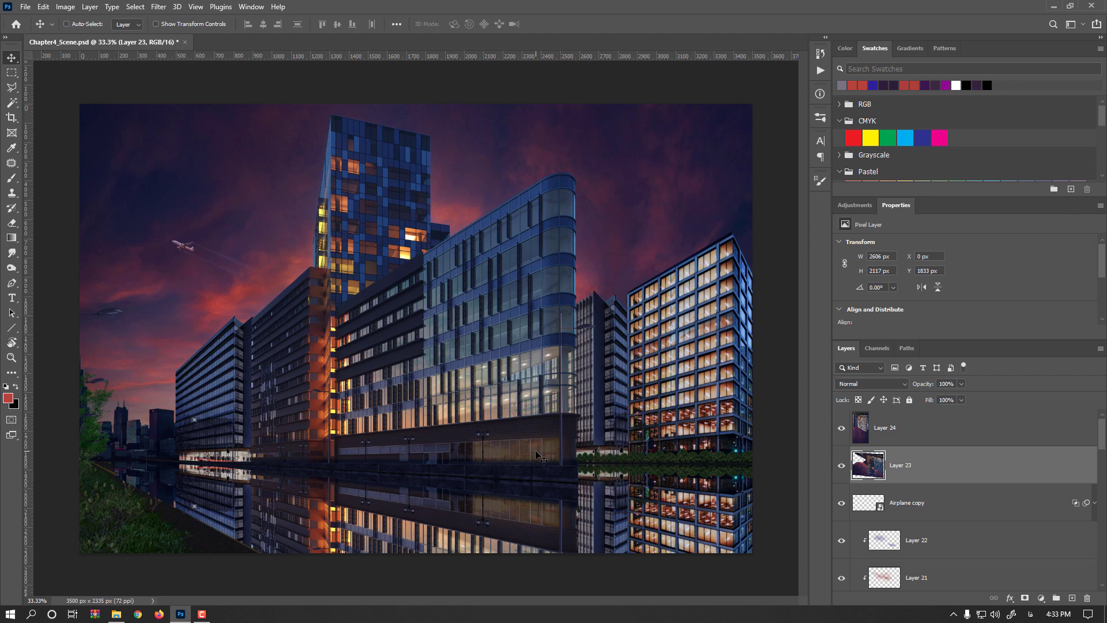
click(160, 7)
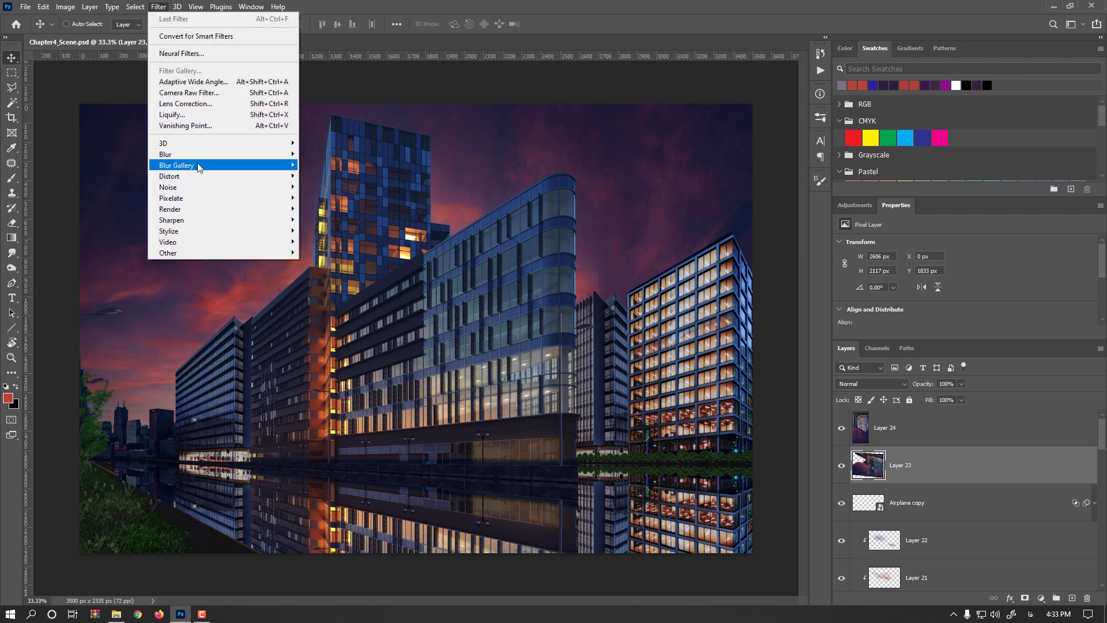
mouse_move(214, 168)
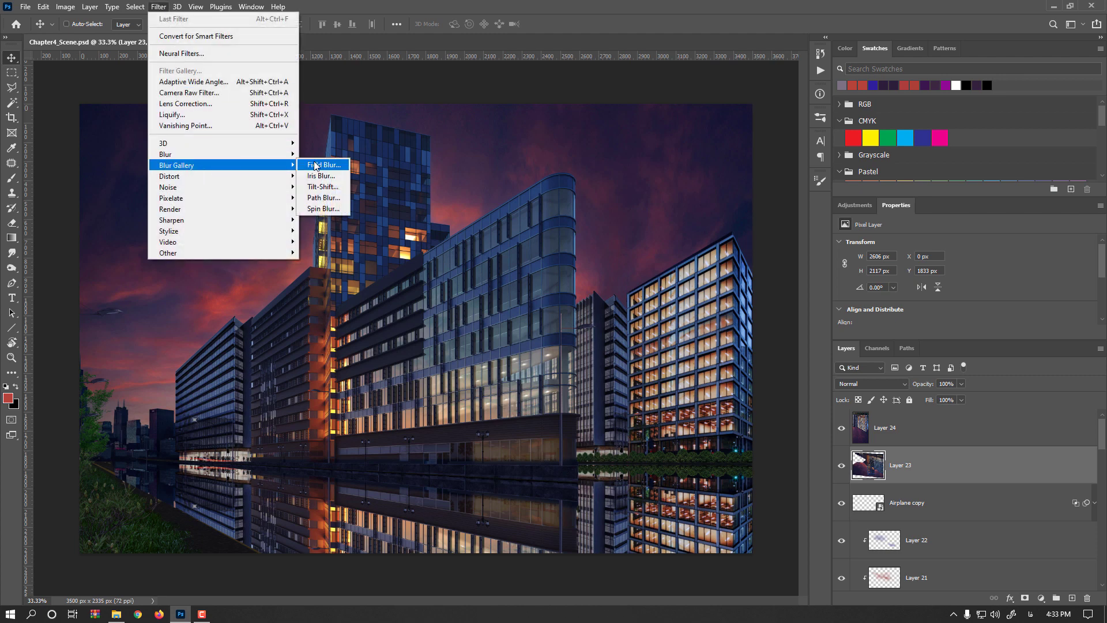
click(323, 187)
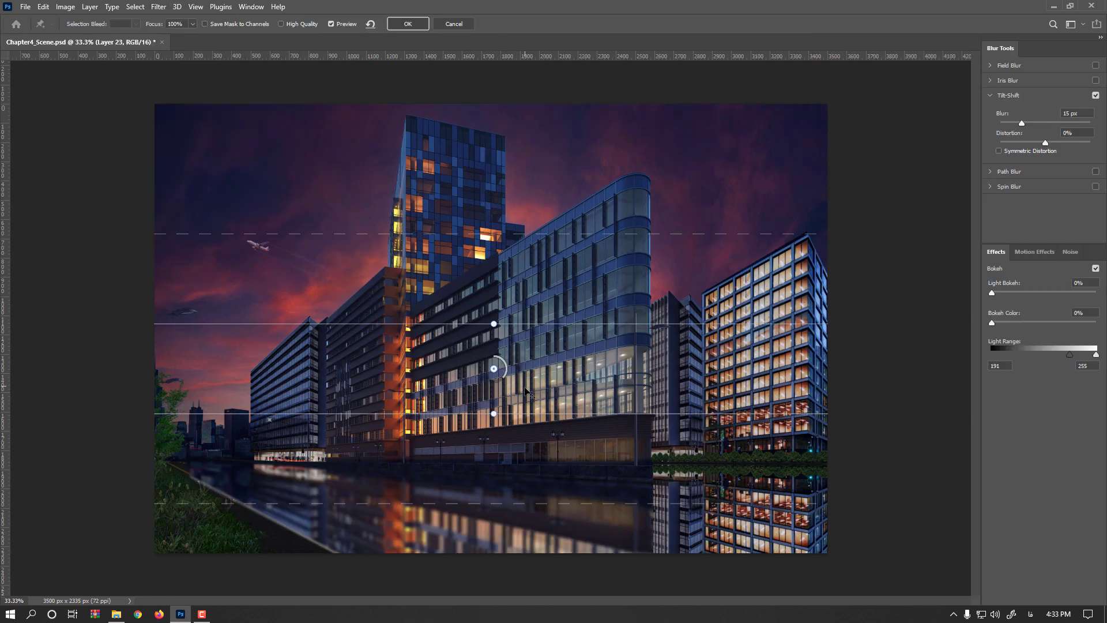
drag(525, 441, 526, 453)
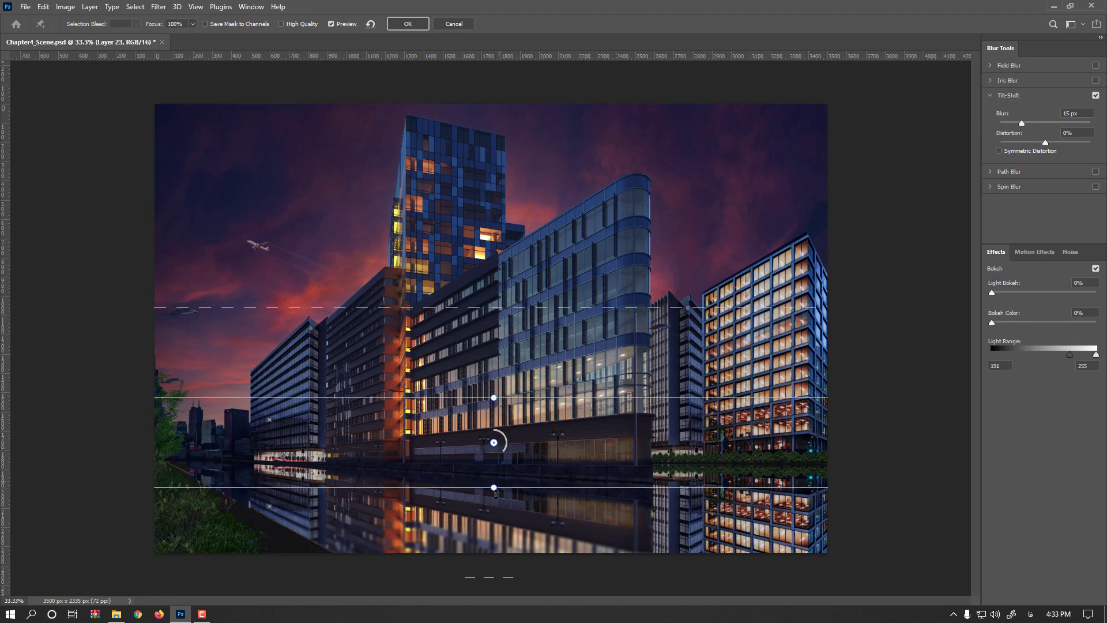
drag(498, 494, 491, 483)
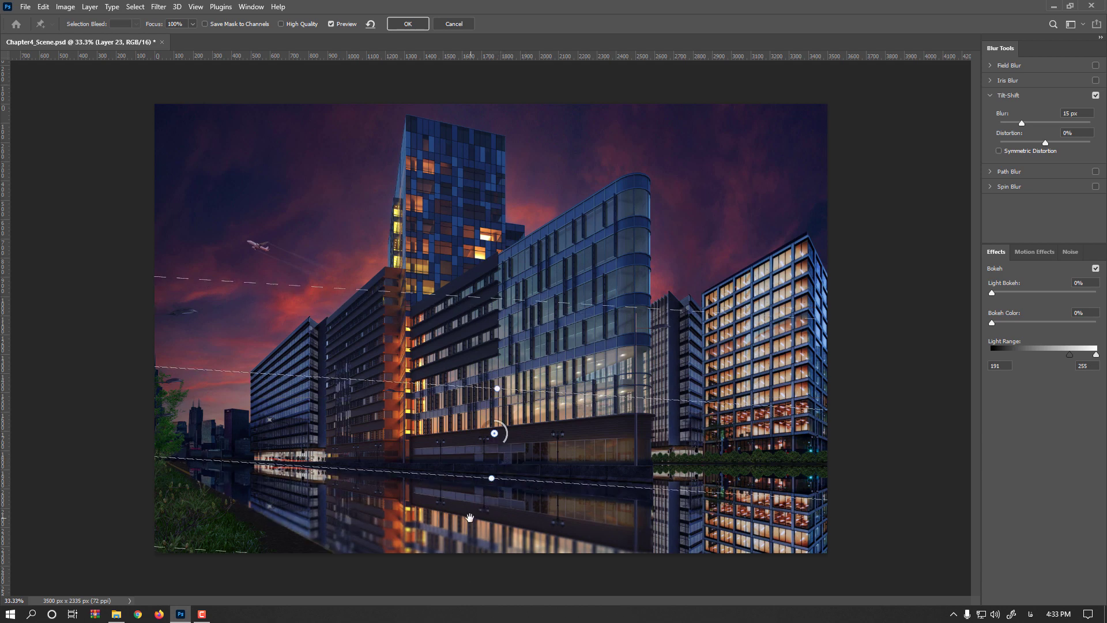
drag(504, 443, 494, 446)
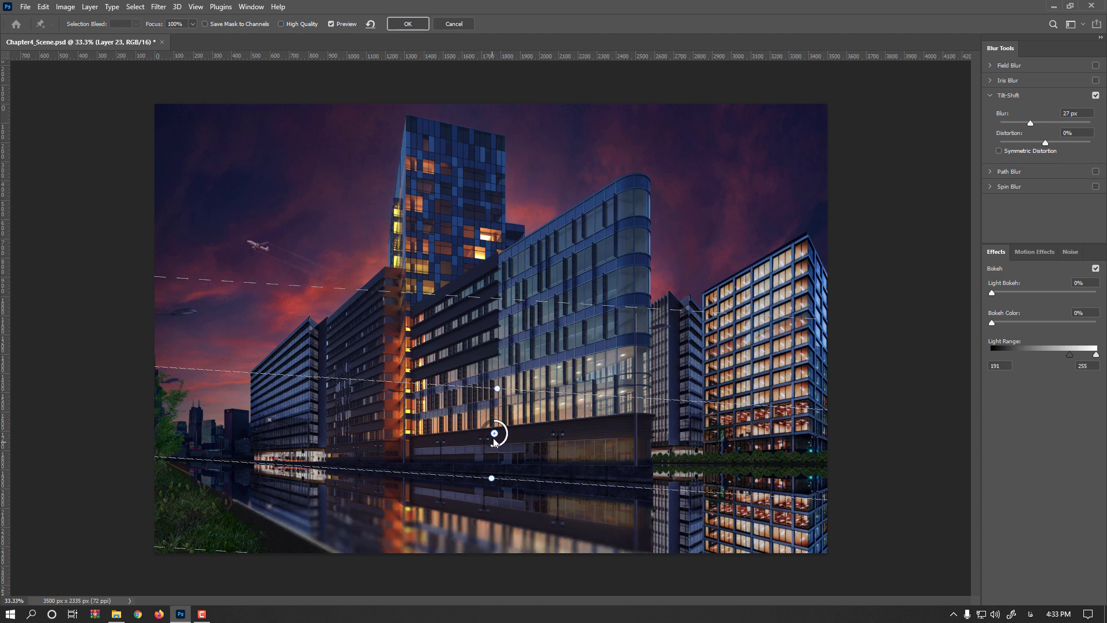
click(408, 23)
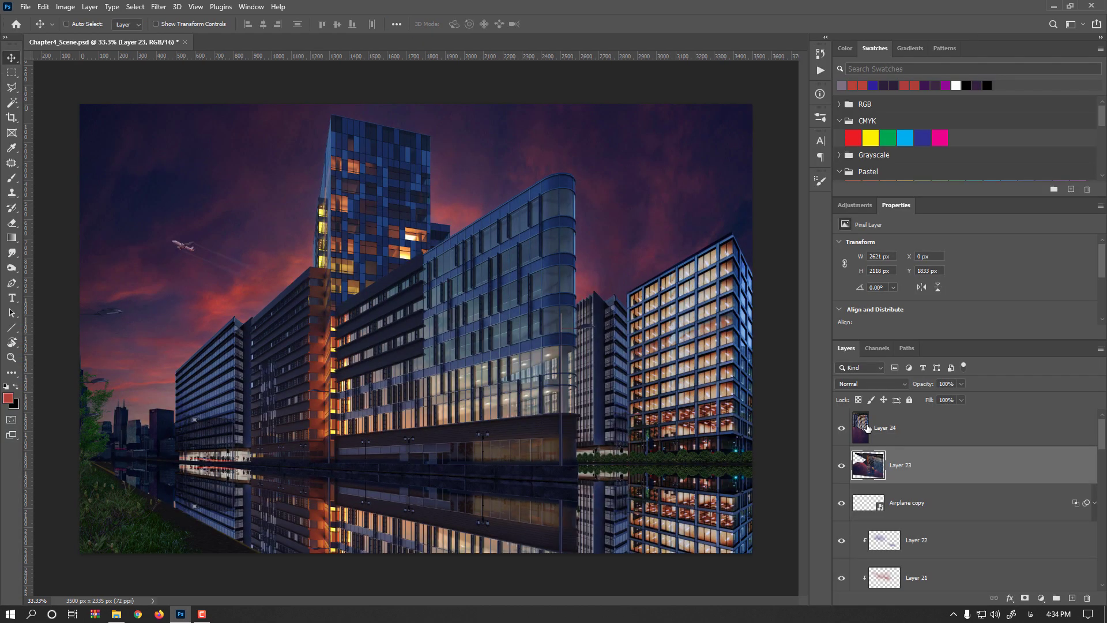
- Apply a Tilt-Shift blur of 23 px to Layer 24, placing the focus band at the right building's base
click(868, 427)
click(160, 7)
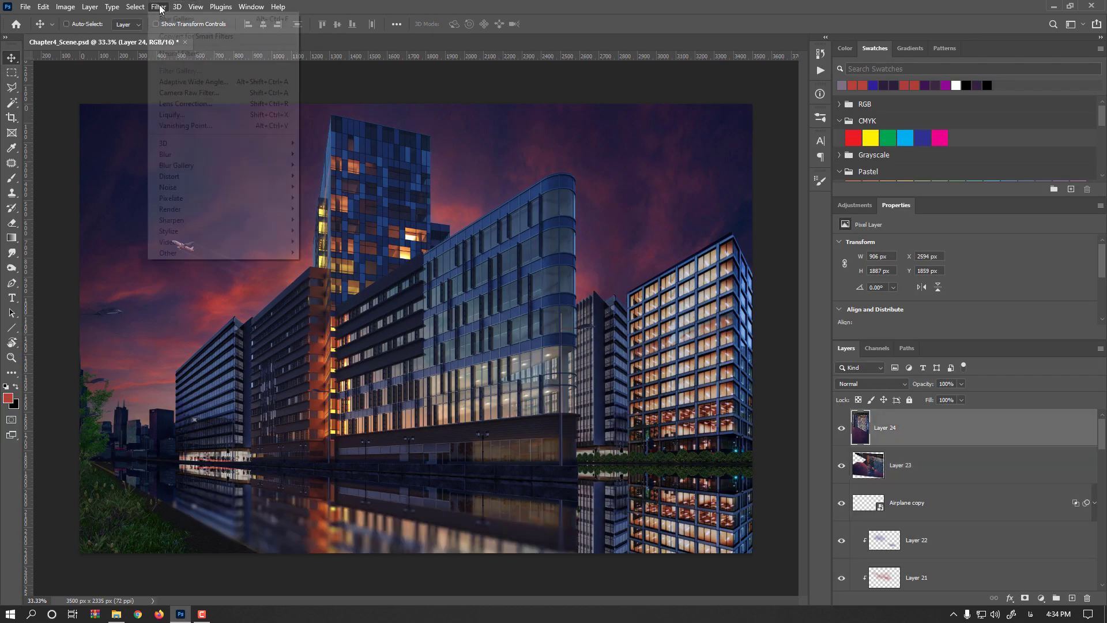
mouse_move(219, 167)
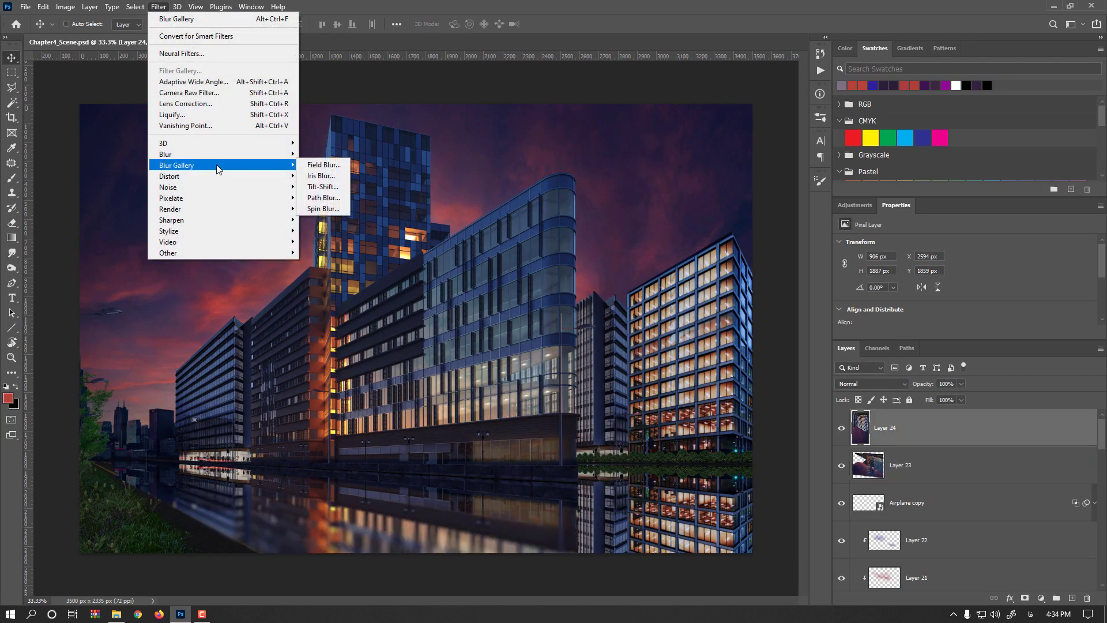
click(333, 188)
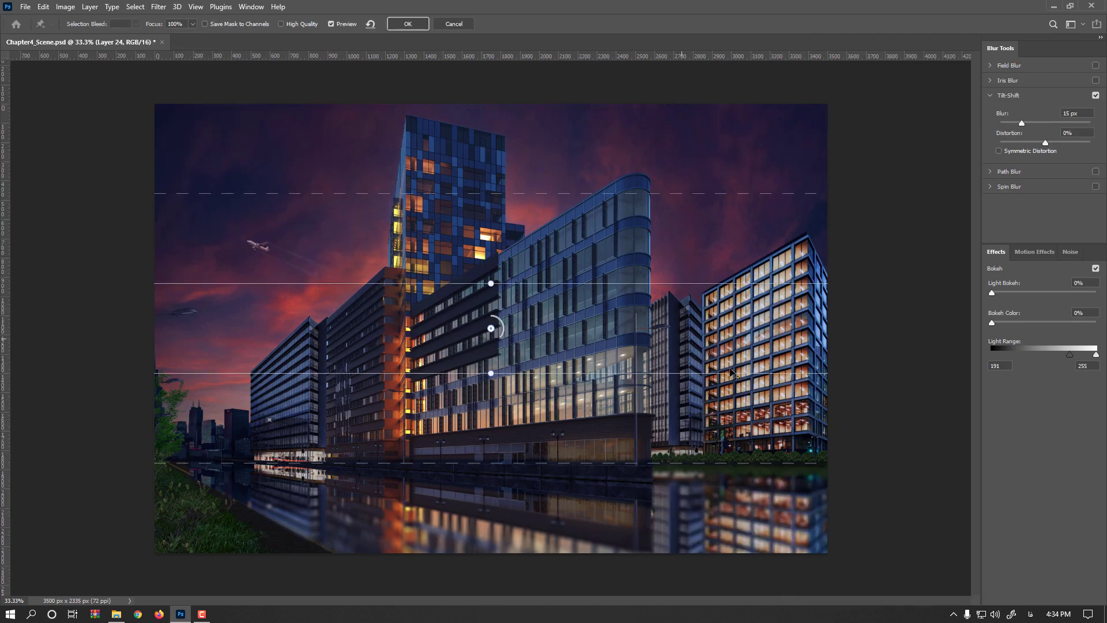
drag(731, 370, 807, 428)
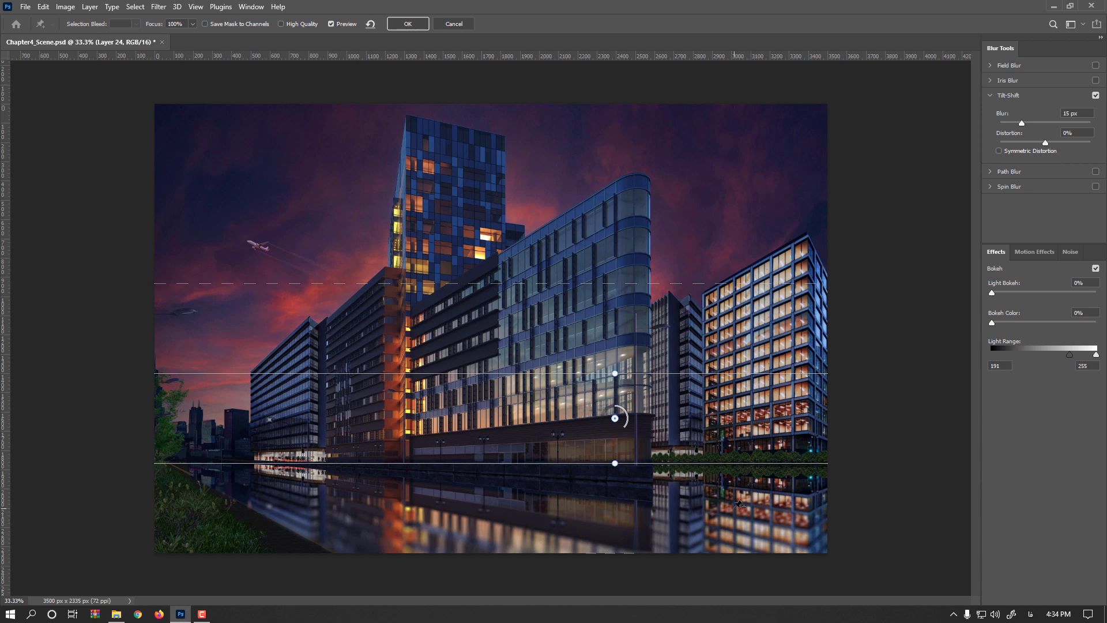
drag(627, 431, 615, 433)
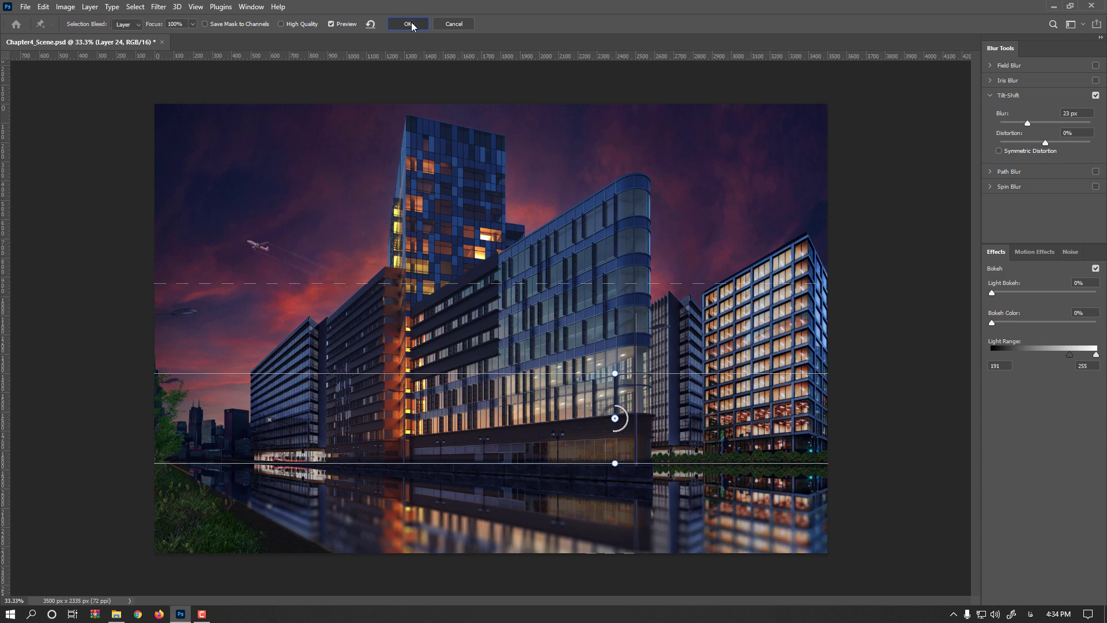
click(408, 24)
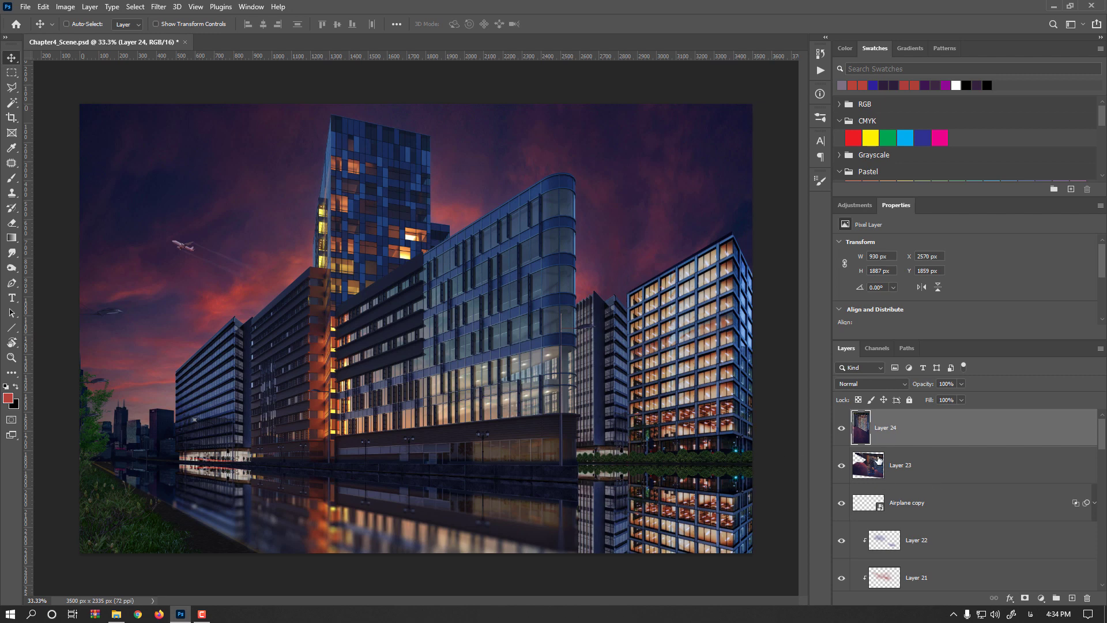
- Merge the two reflection layers into Layer 23 and add a layer mask to it
key(ctrl+e)
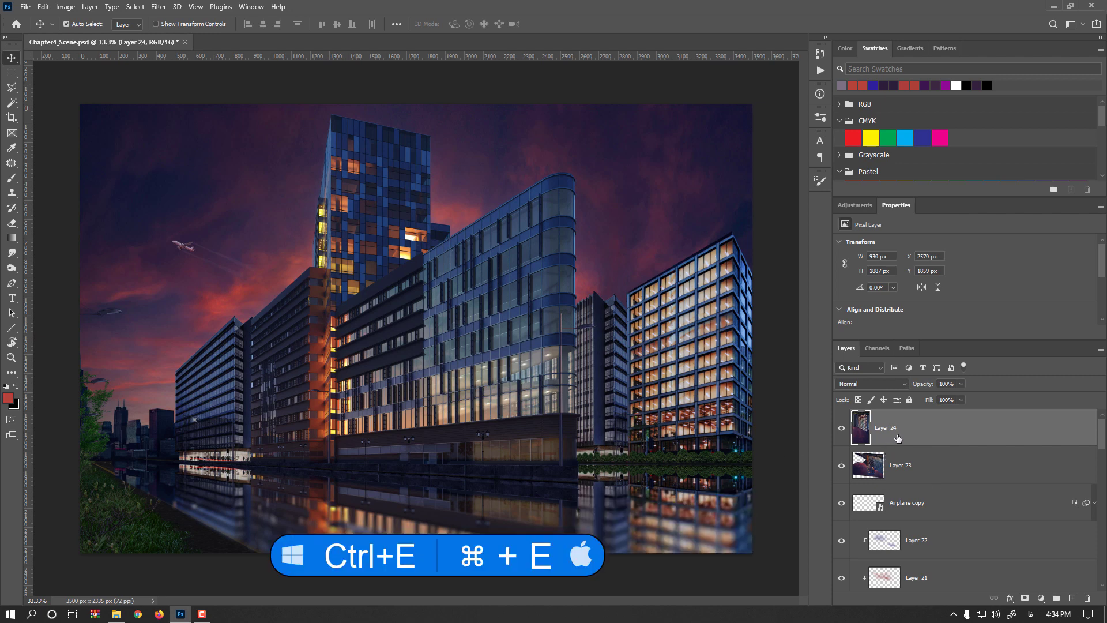
key(ctrl+e)
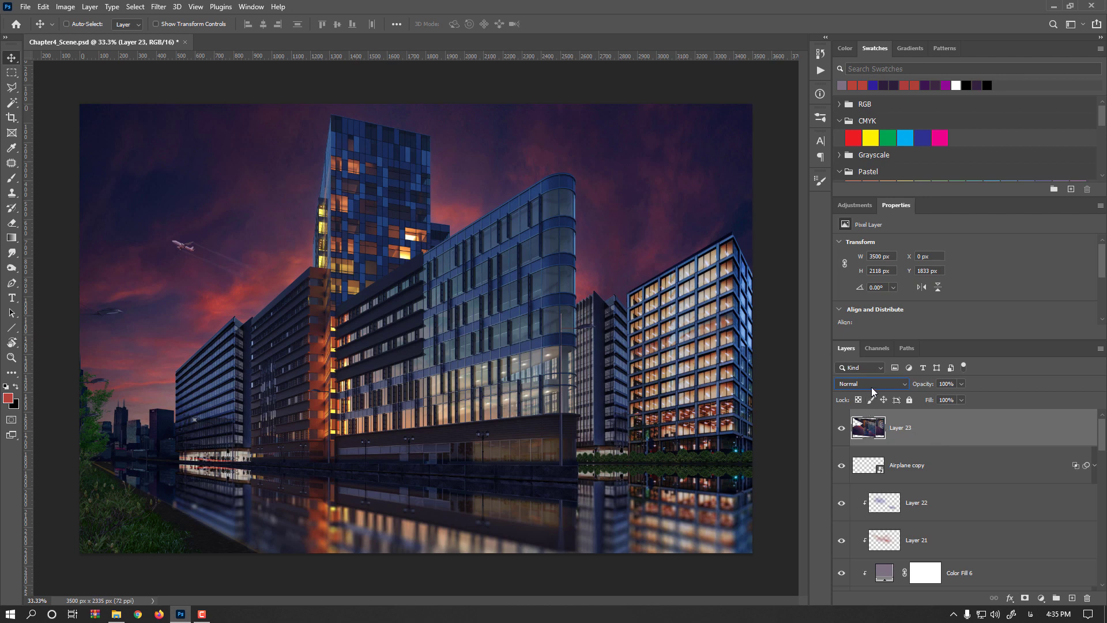
click(1025, 598)
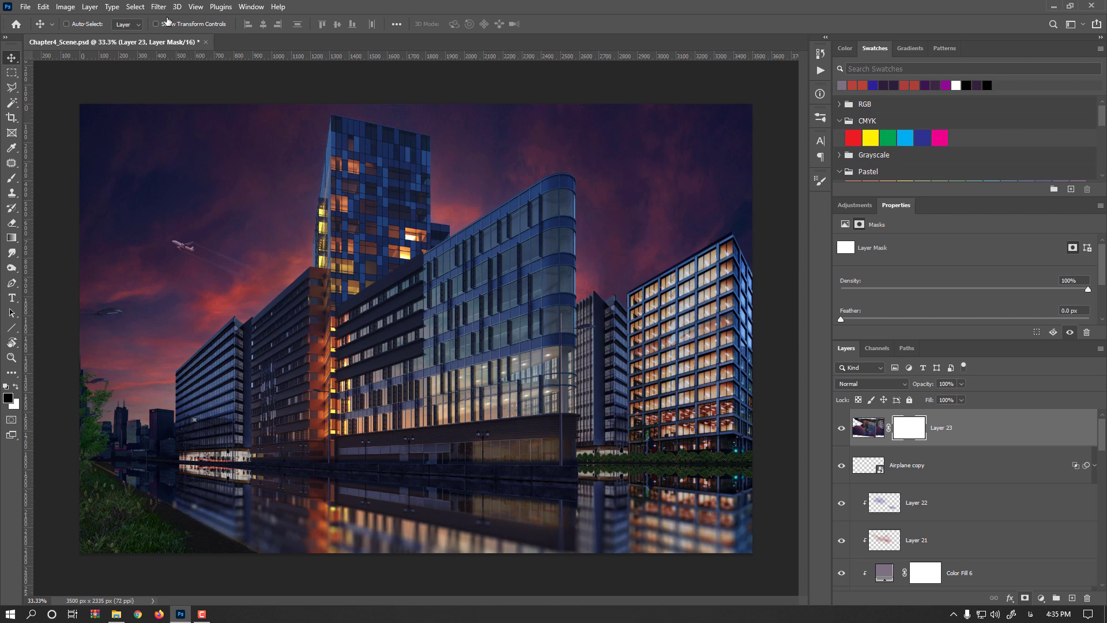
scroll(400, 517, up, 1)
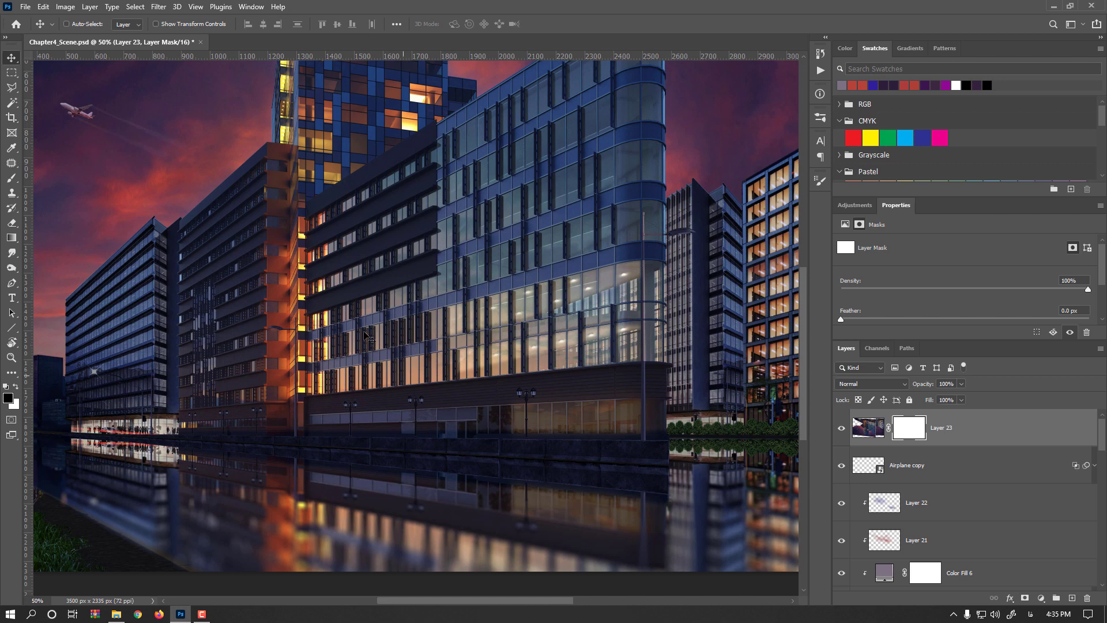
click(158, 7)
mouse_move(208, 187)
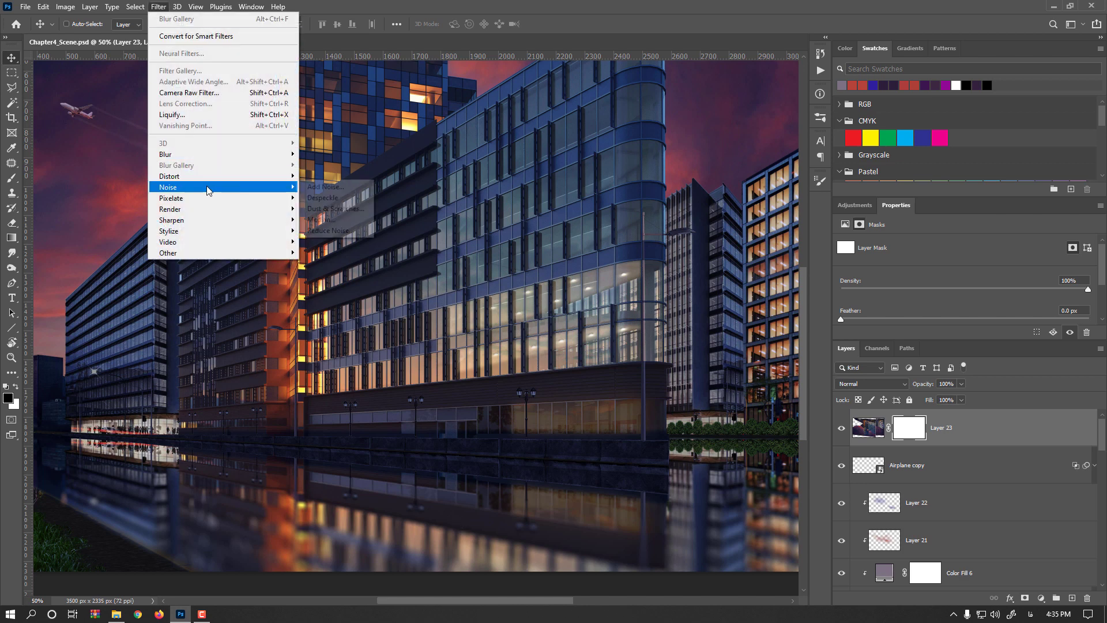
click(326, 187)
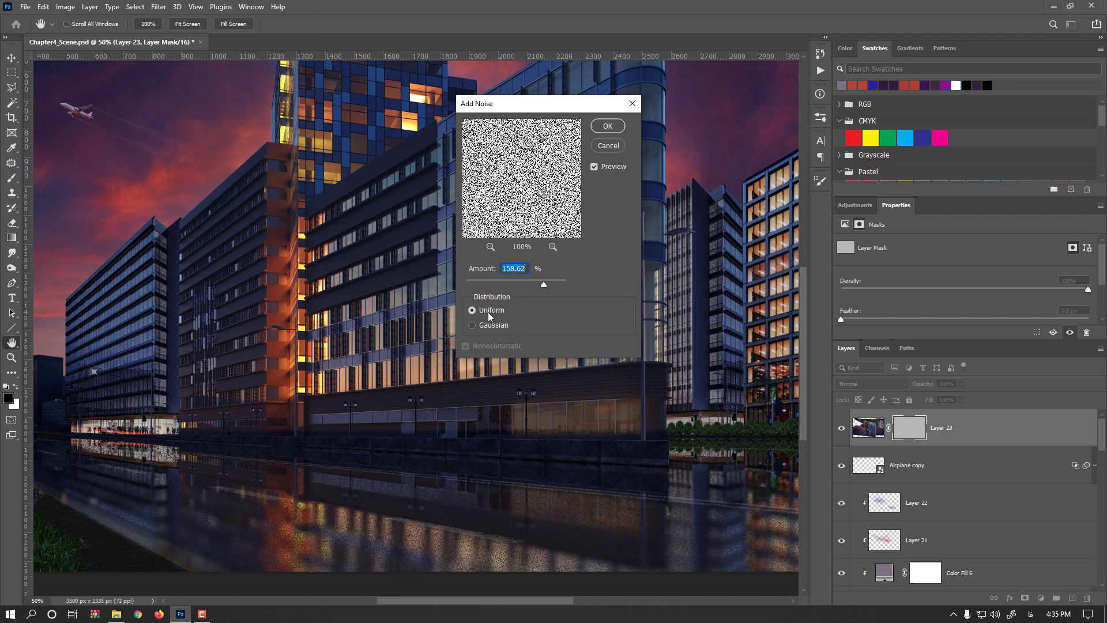
drag(523, 280, 524, 280)
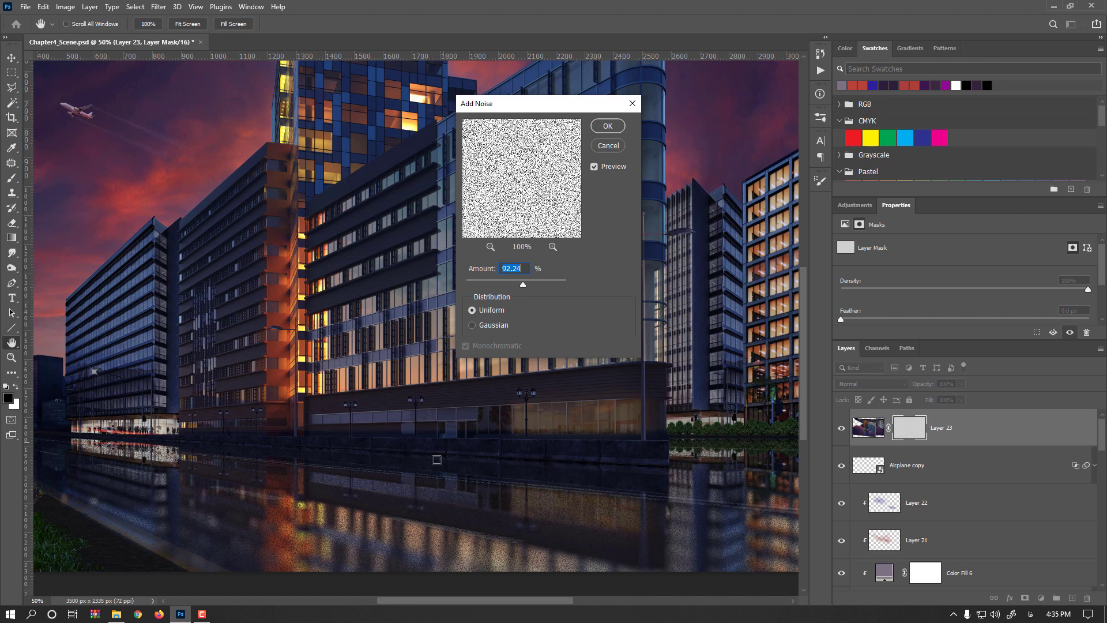
click(609, 145)
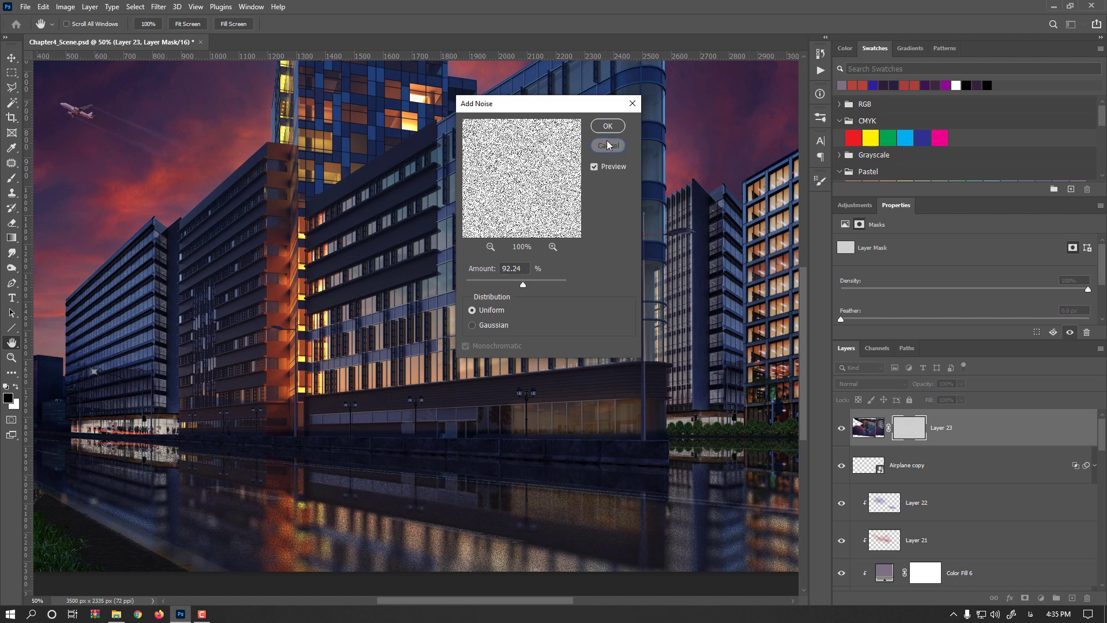
- Invert Layer 23's mask to black and add Uniform noise of 89.37% to it
key(ctrl+i)
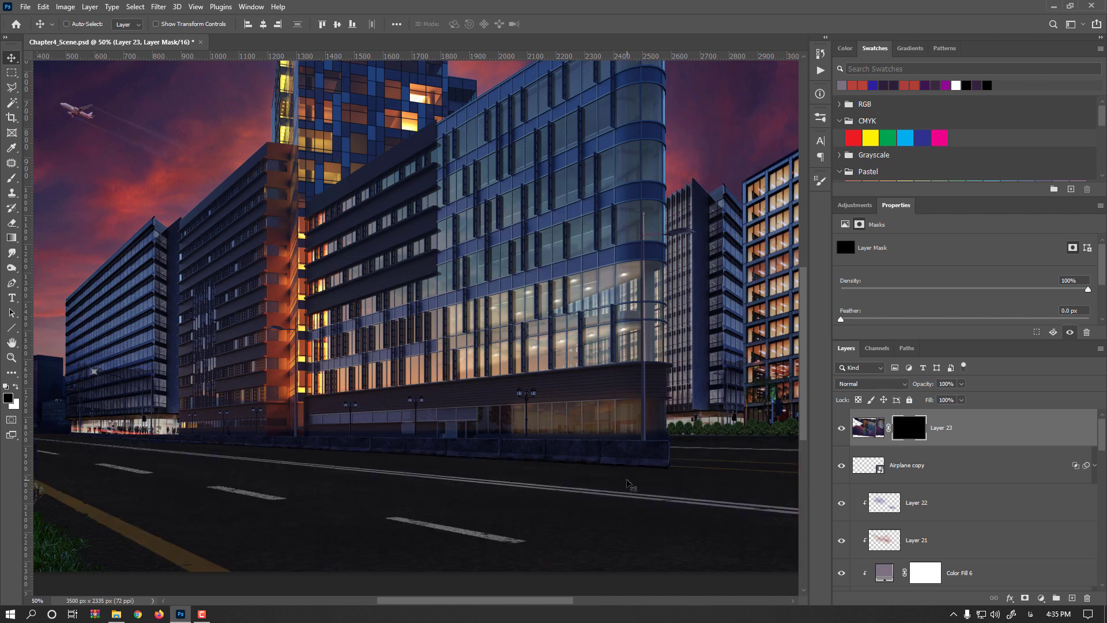
click(160, 7)
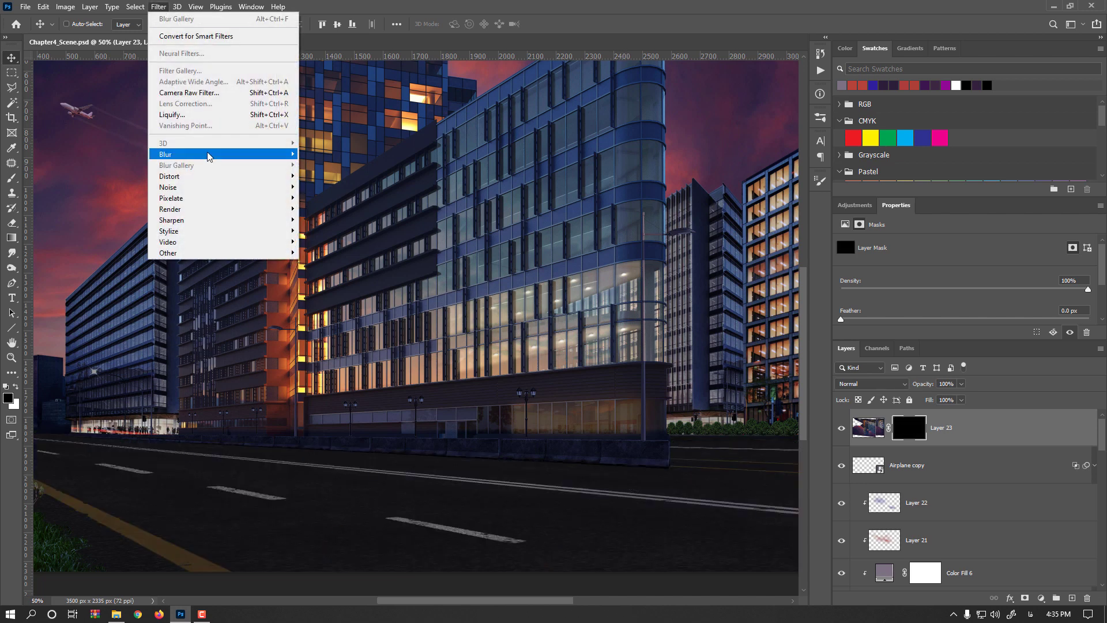
mouse_move(173, 187)
click(323, 187)
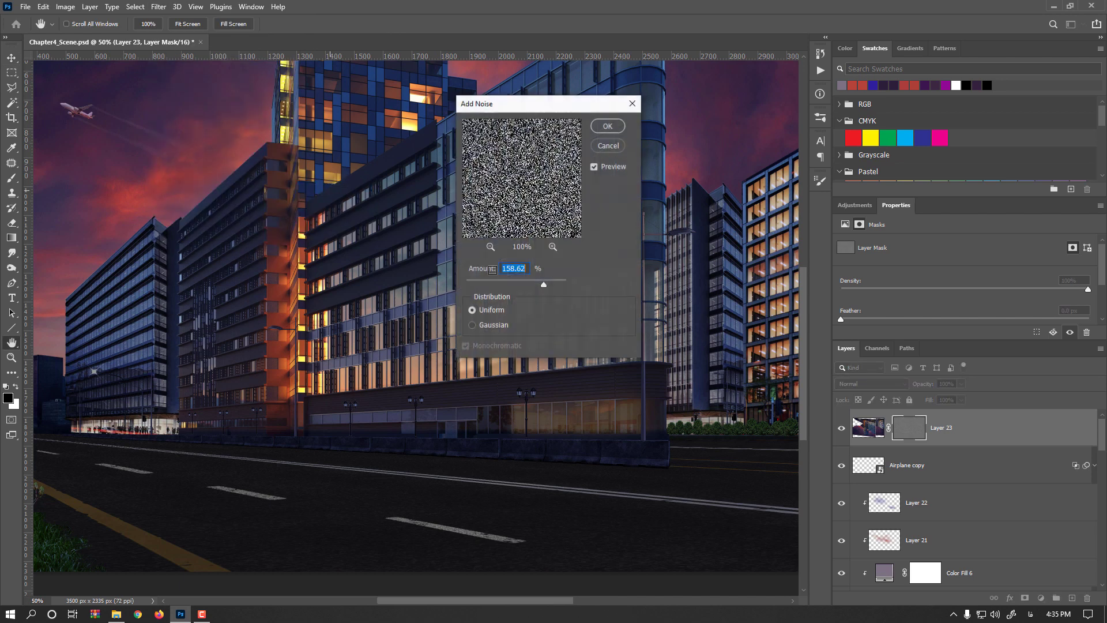
drag(544, 284, 522, 284)
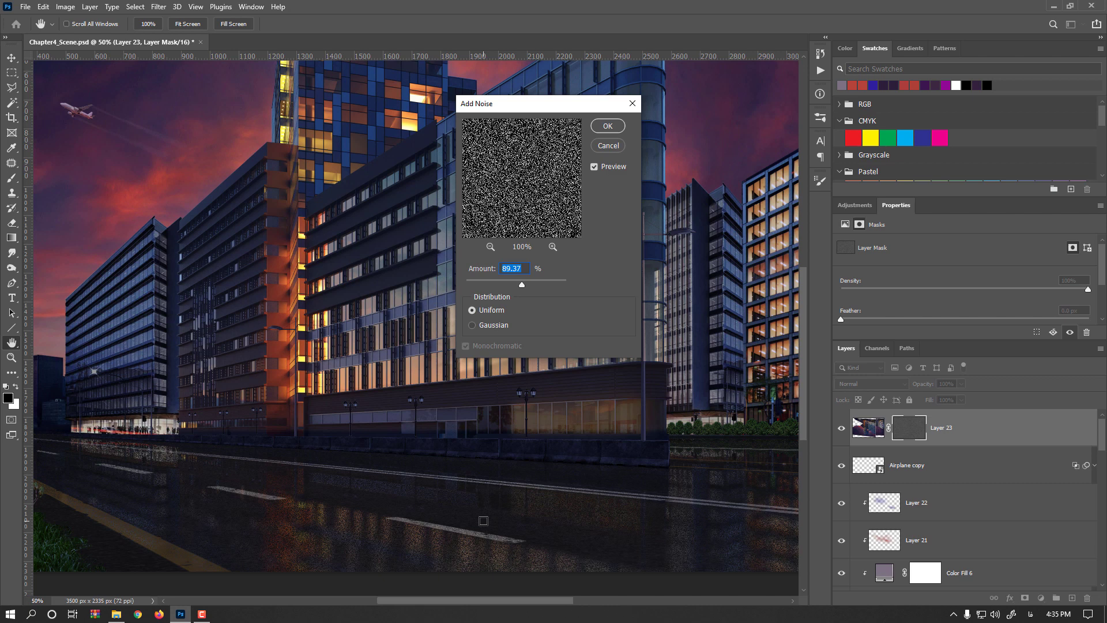
click(611, 127)
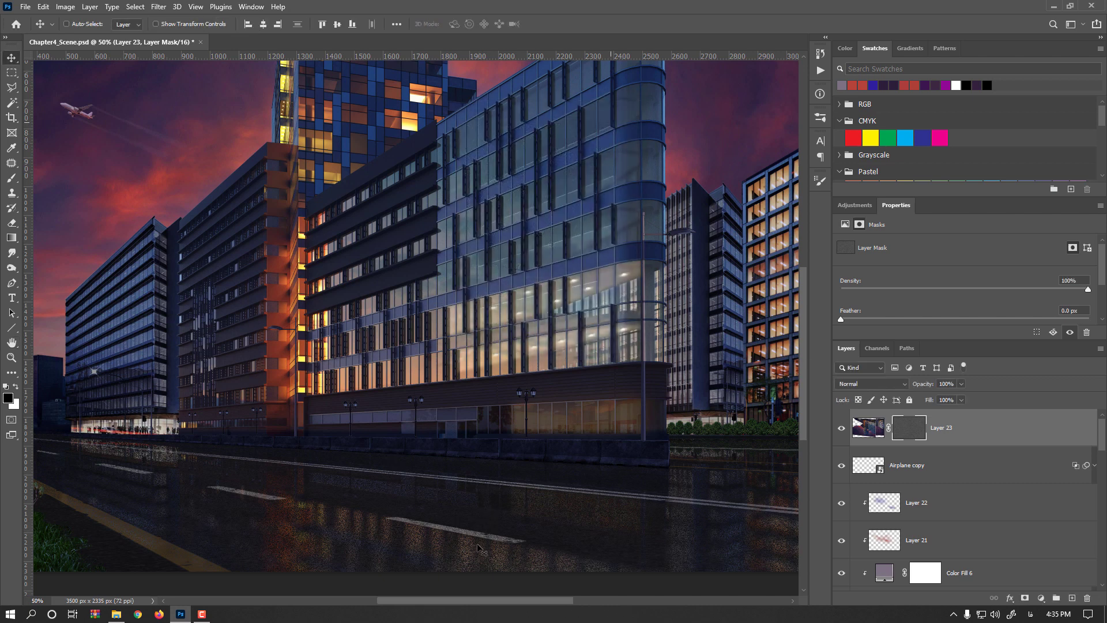
- Apply a Gaussian Blur of 1.1 pixels to the noisy layer mask
scroll(473, 542, up, 3)
drag(460, 524, 452, 388)
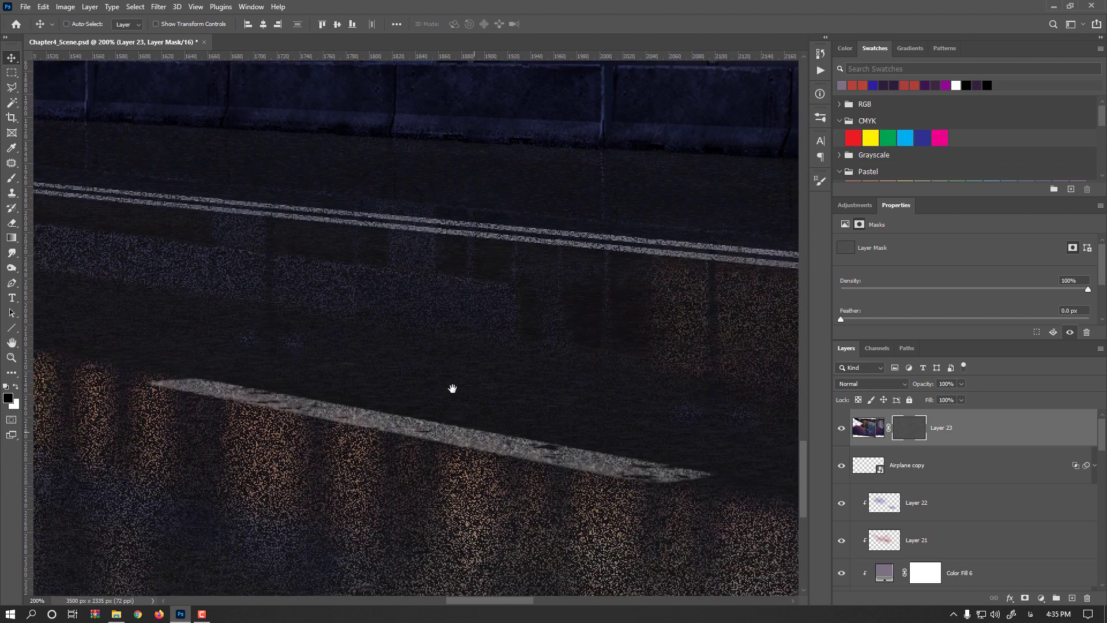
click(164, 8)
mouse_move(212, 154)
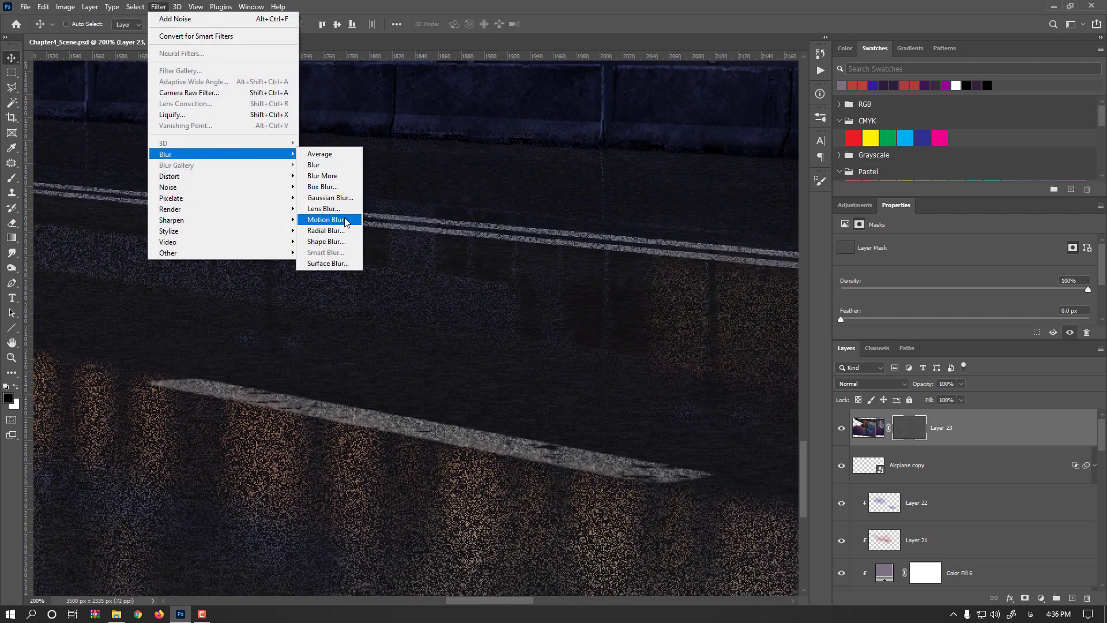
click(346, 199)
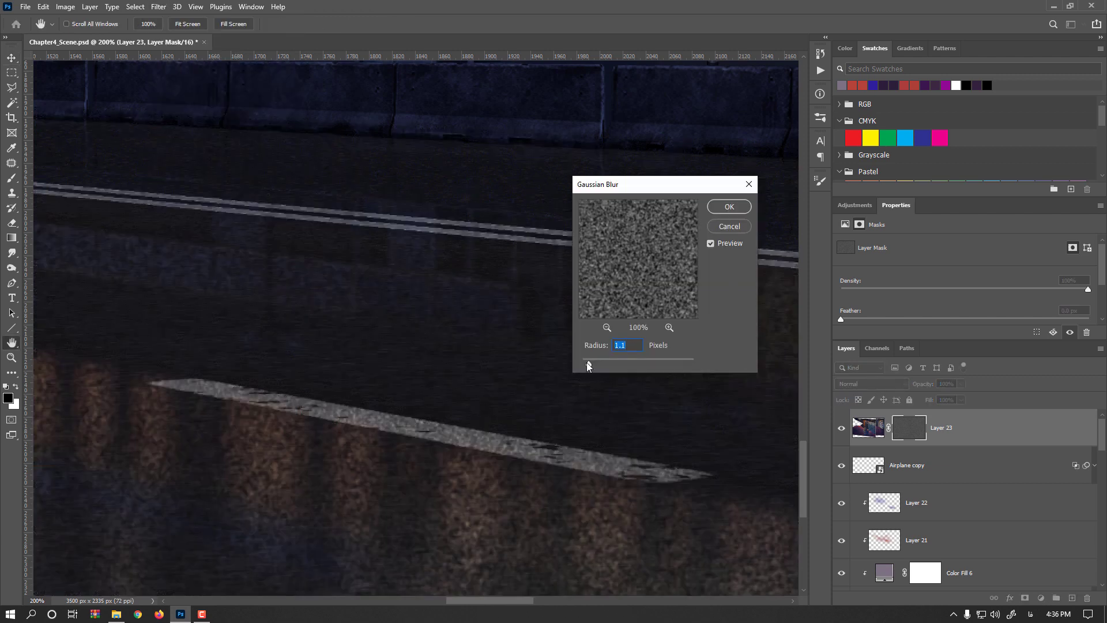
drag(588, 362, 586, 362)
click(719, 209)
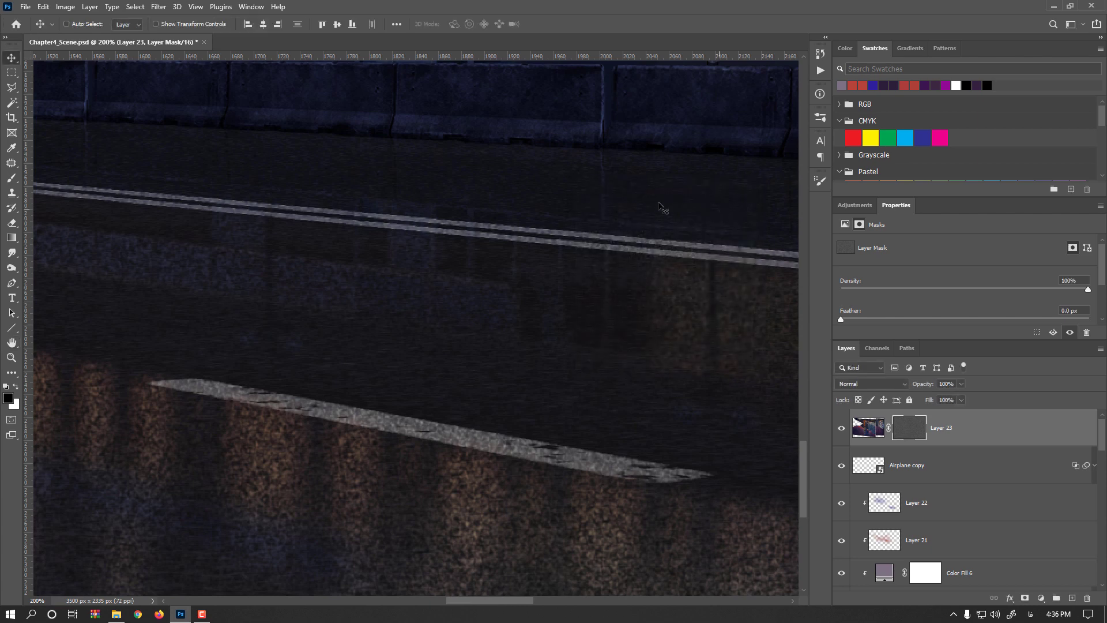
- Apply a Motion Blur to the mask with angle -16° and distance 4 pixels
click(159, 7)
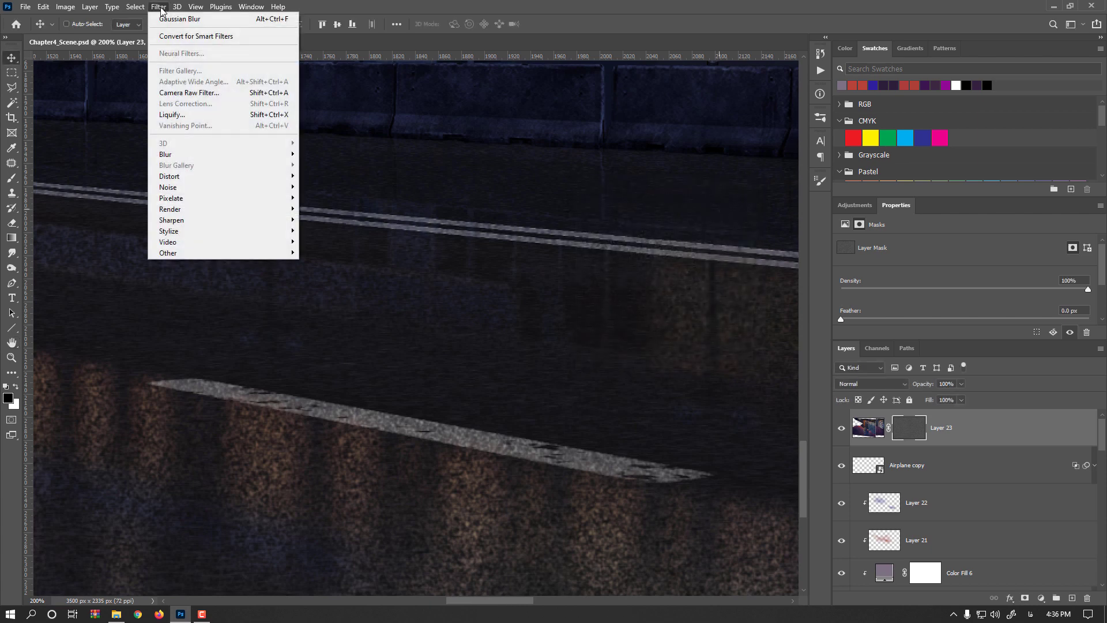
mouse_move(225, 154)
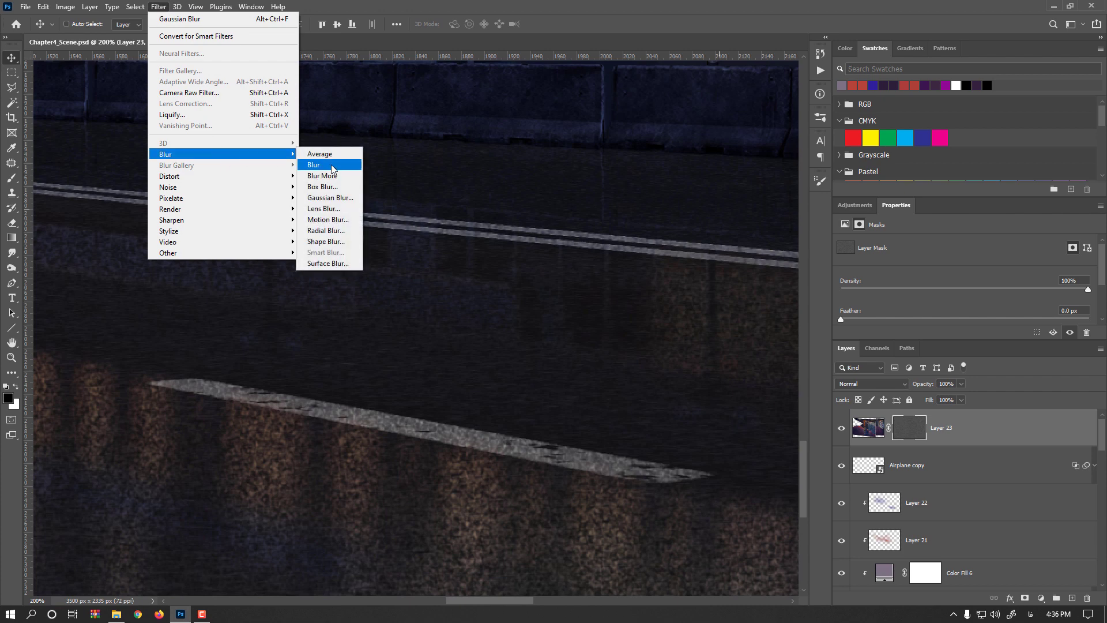
click(326, 219)
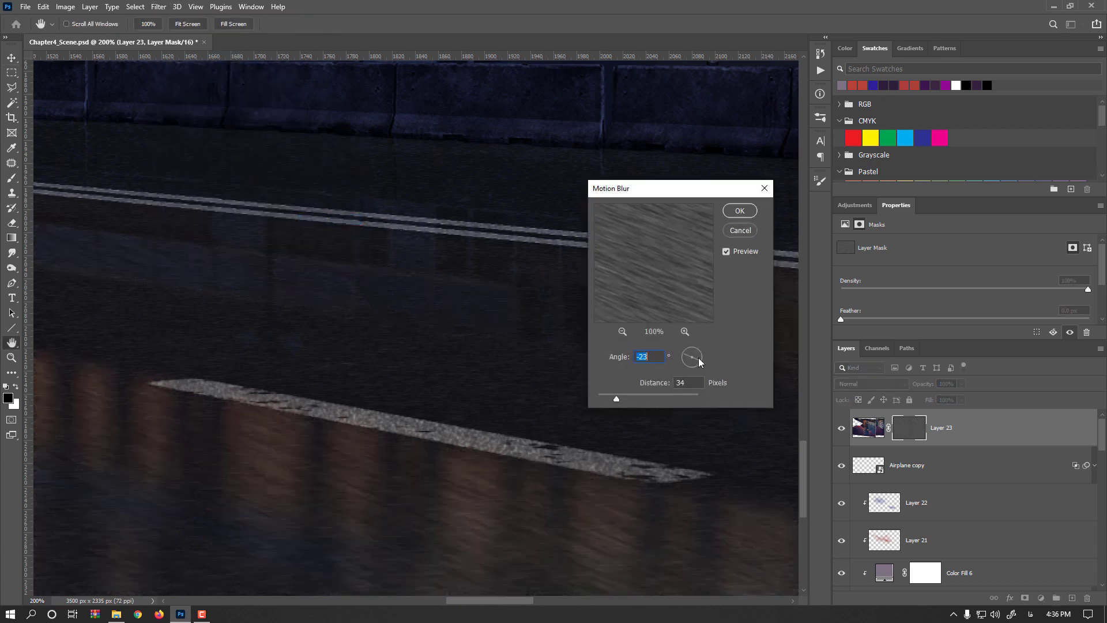
drag(698, 358, 701, 358)
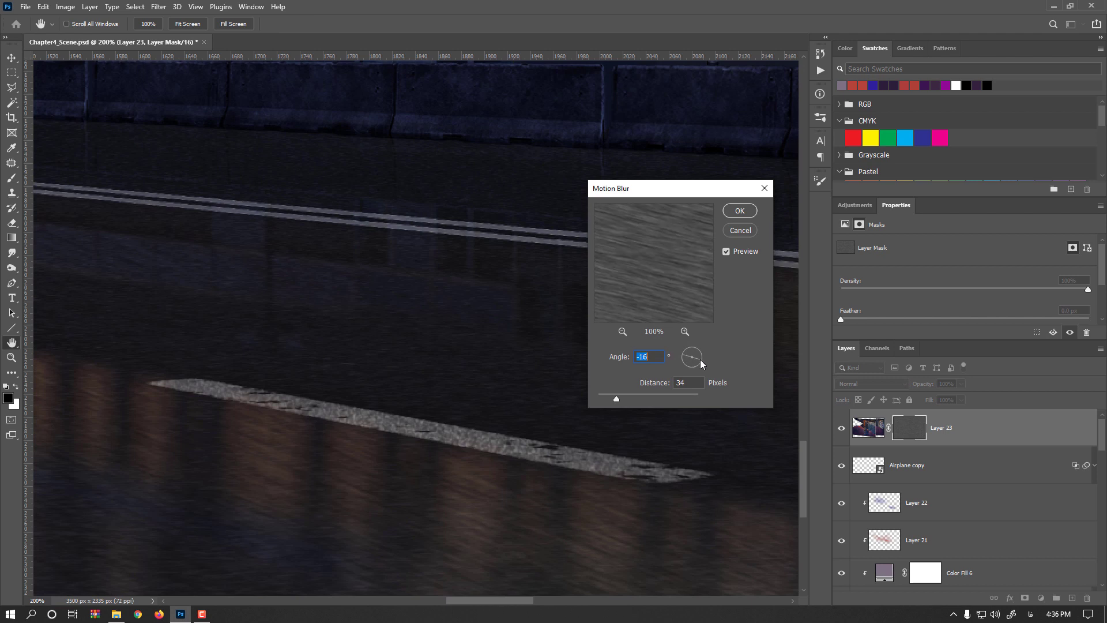
click(604, 396)
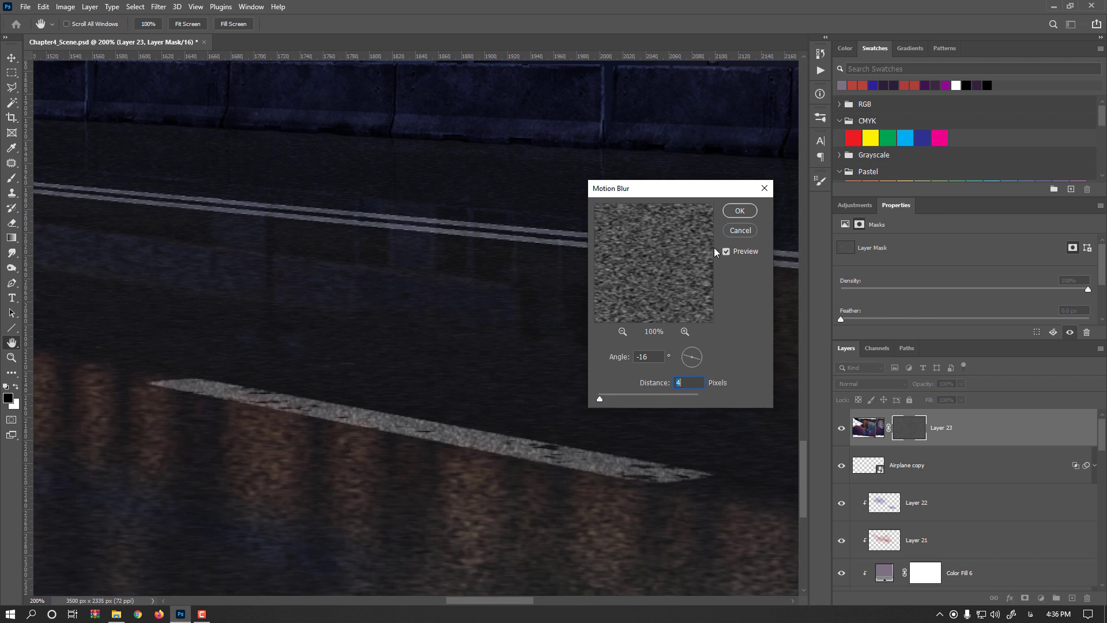
click(739, 211)
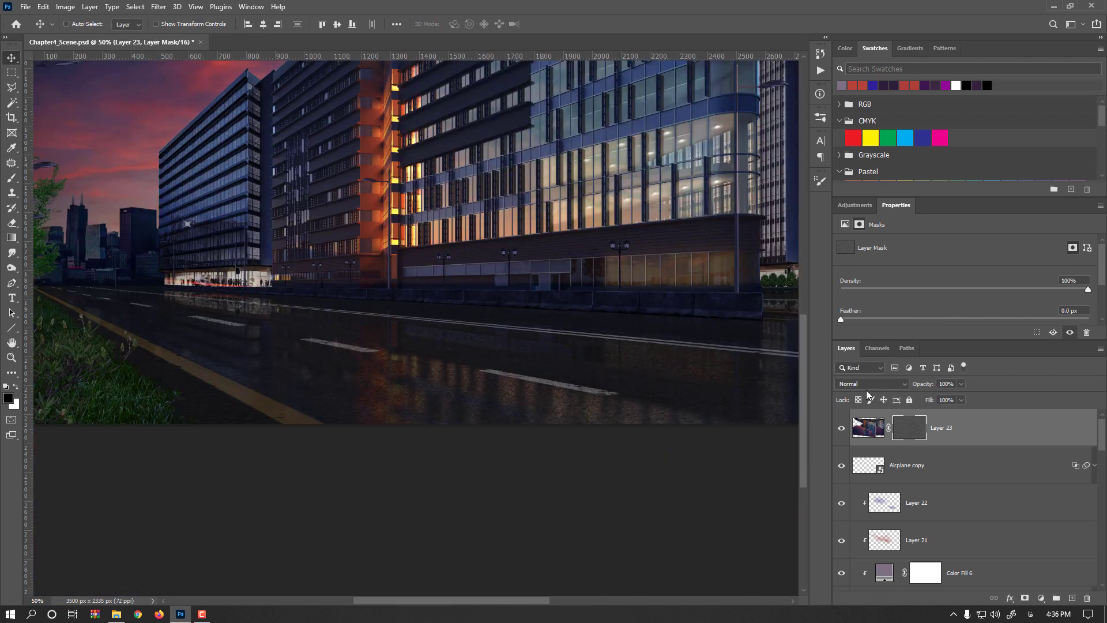
- Target Layer 23's image instead of its mask and try the Vivid Light blend mode
click(869, 432)
click(885, 387)
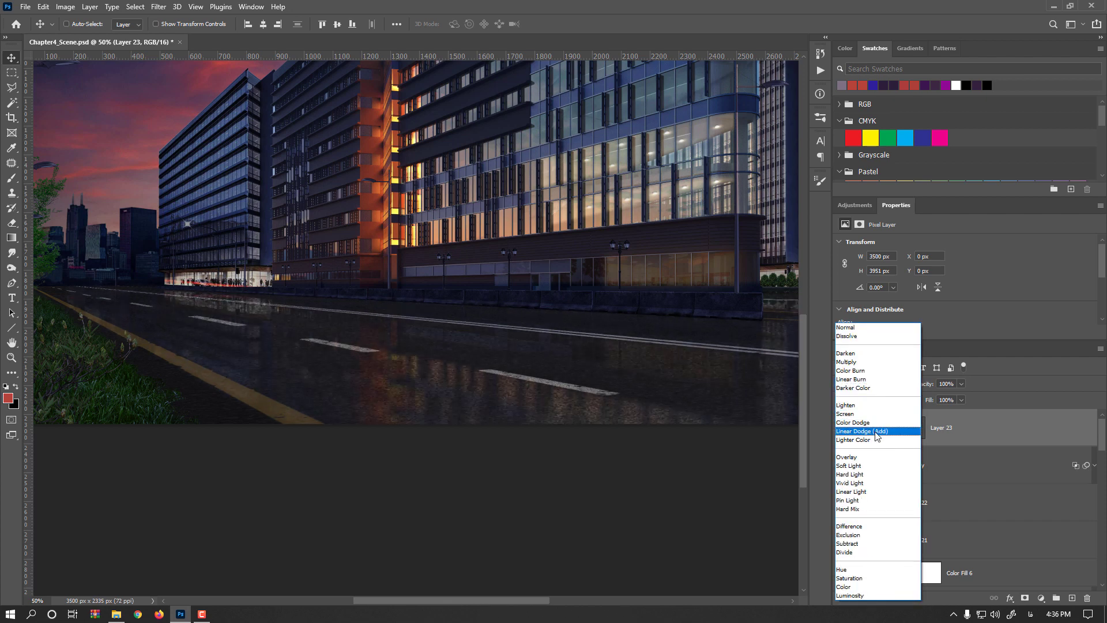
click(863, 487)
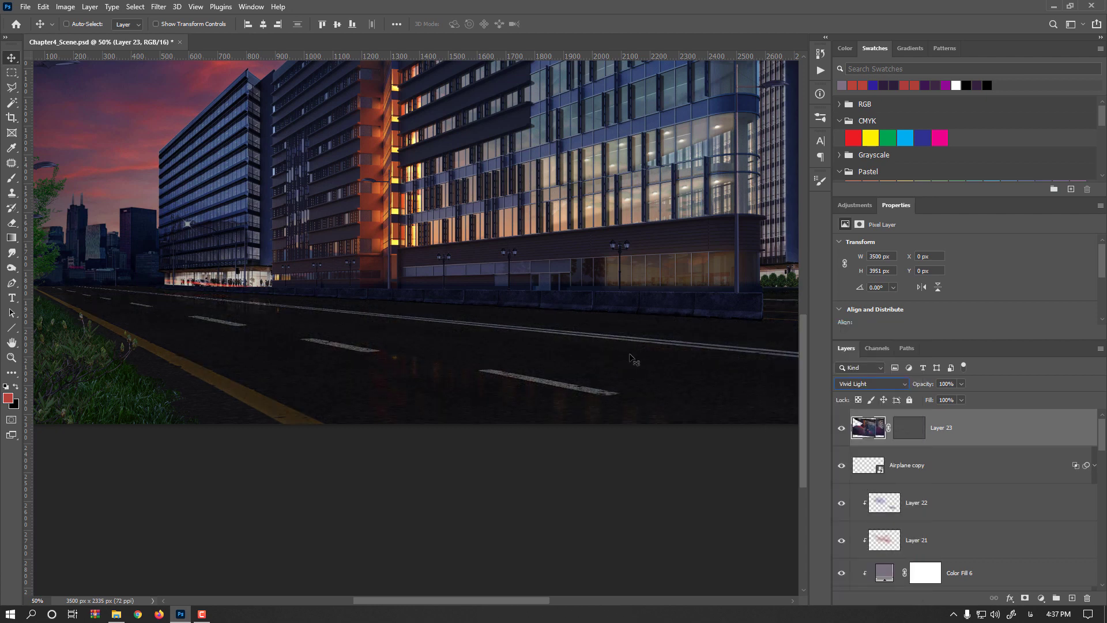
drag(607, 355, 562, 408)
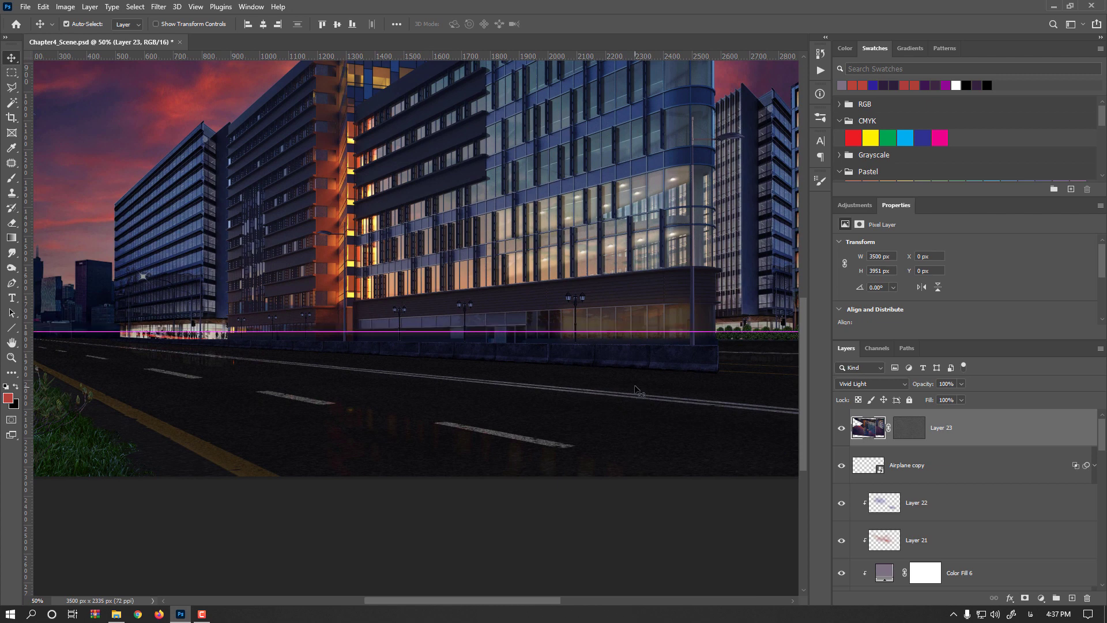
key(ctrl+m)
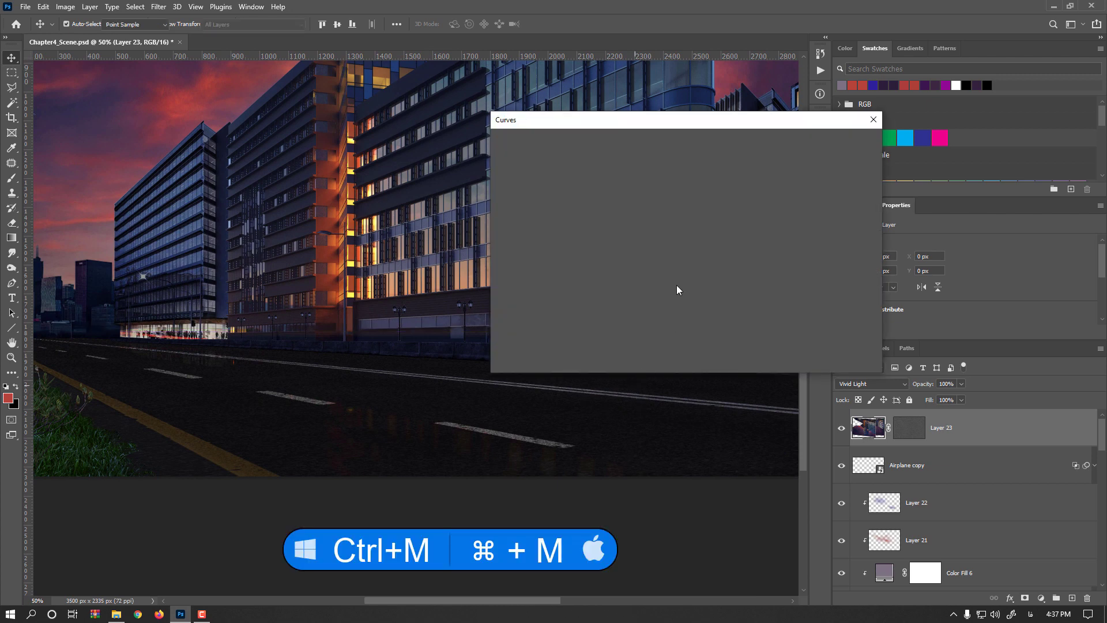
drag(596, 276, 596, 229)
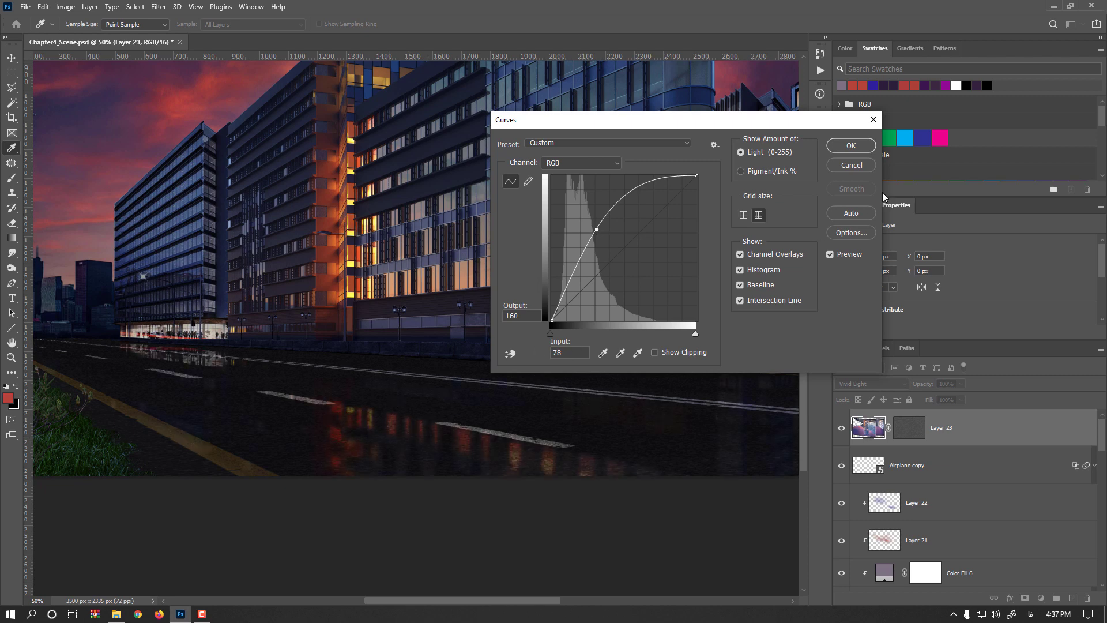
click(856, 166)
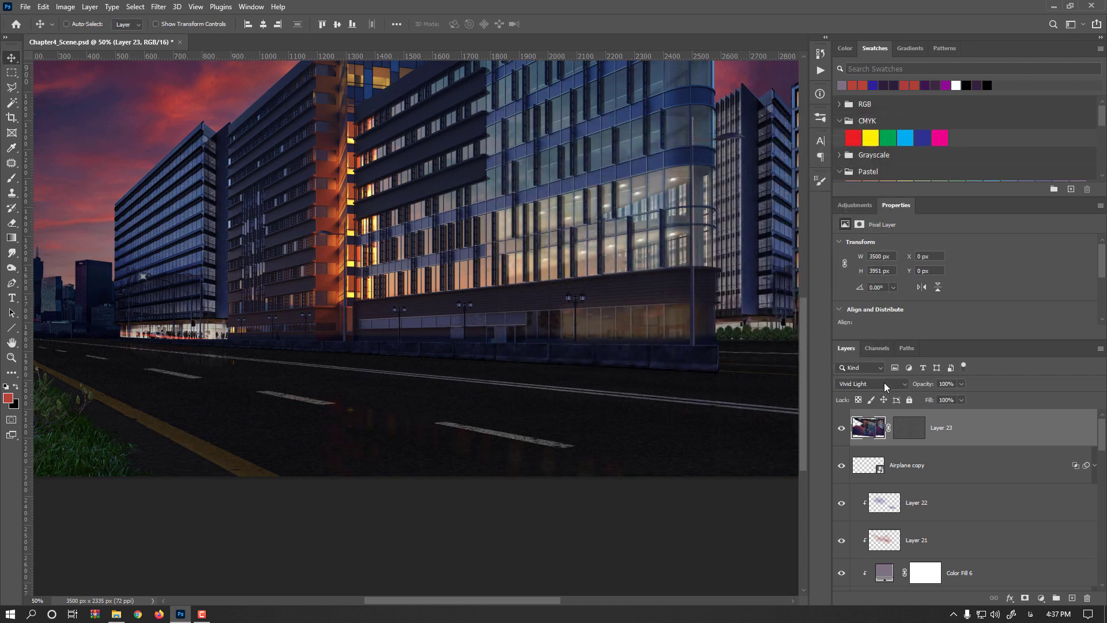
- Set Layer 23's blend mode to Screen and clear the selection
click(883, 382)
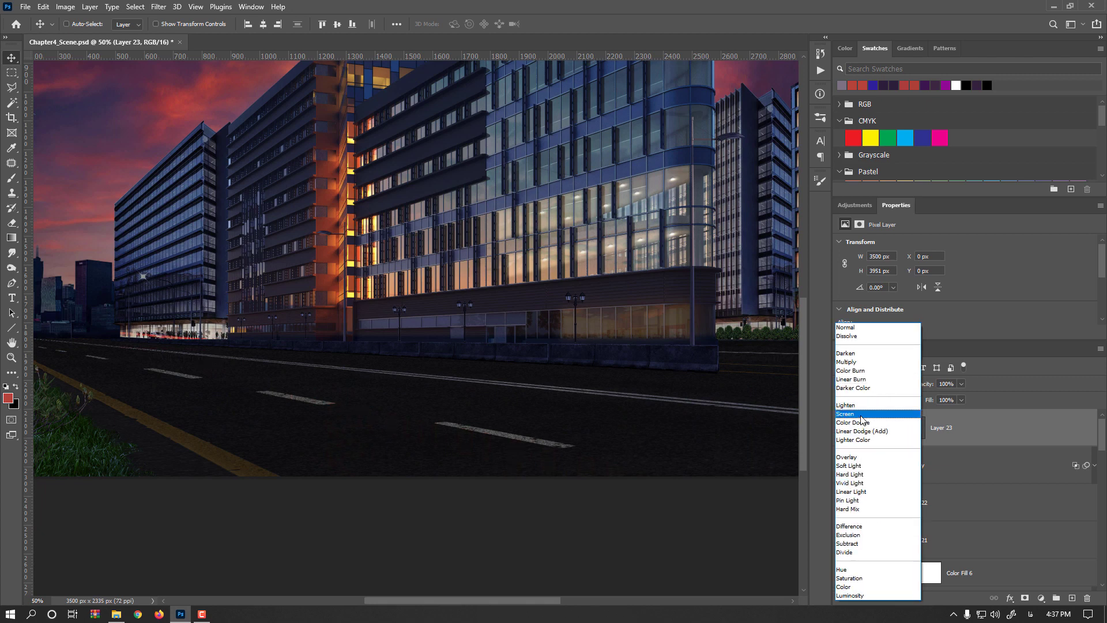
click(862, 416)
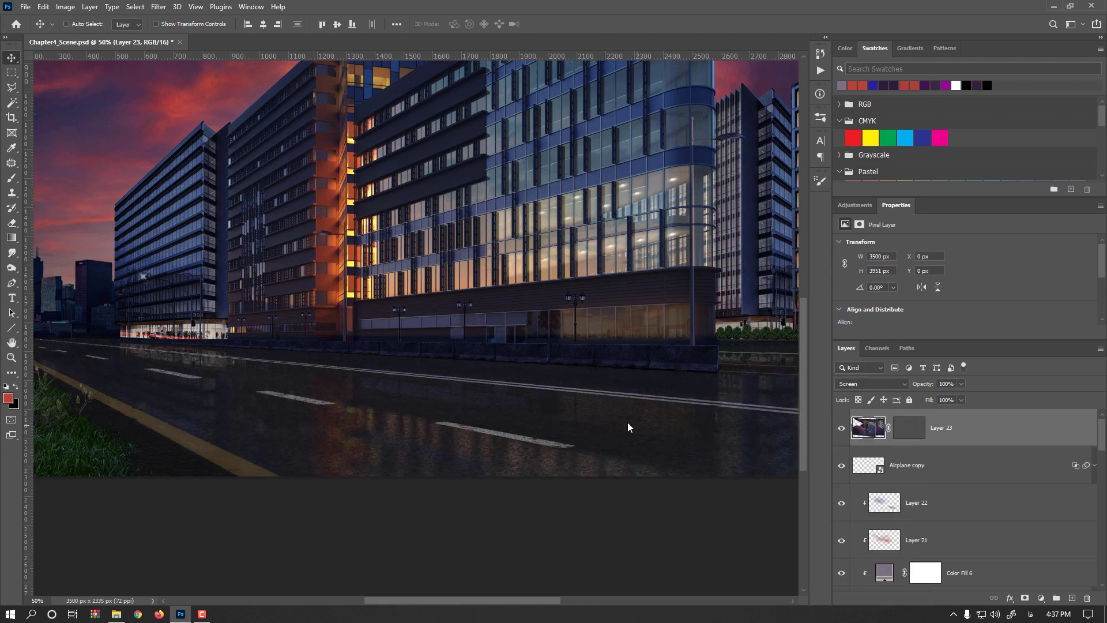
key(ctrl+minus)
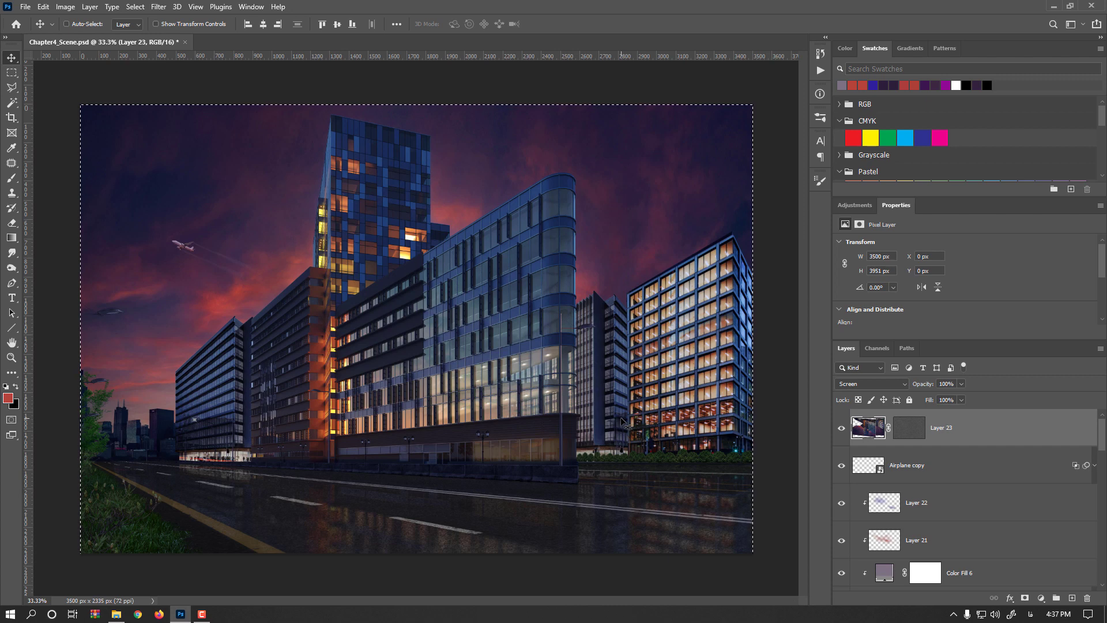
key(ctrl+d)
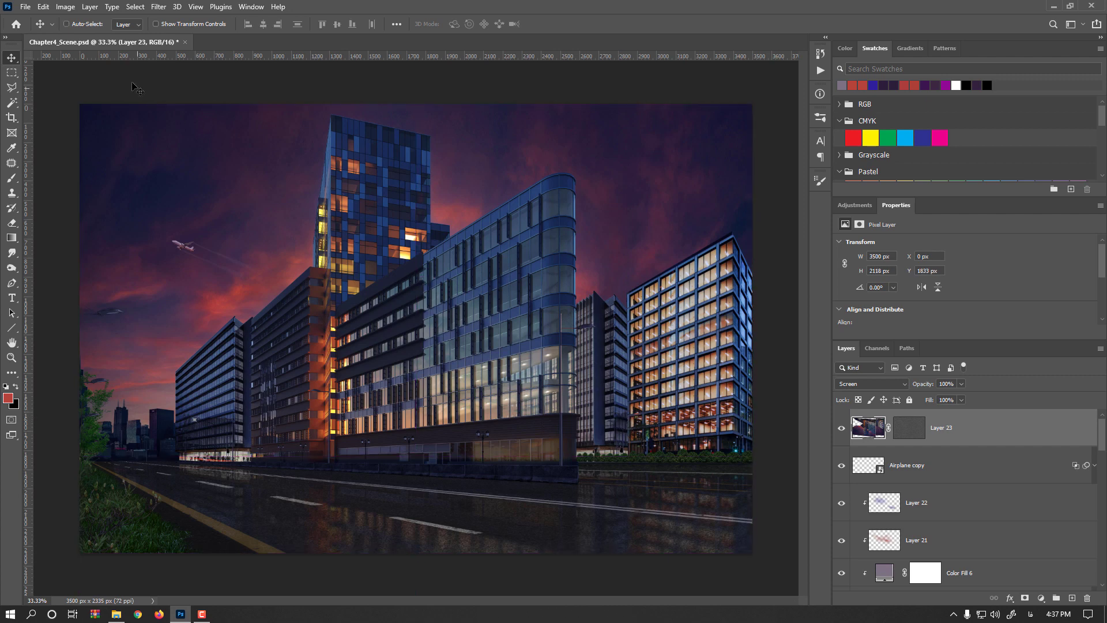
- Apply Brightness/Contrast to Layer 23 with brightness -19, contrast 49 and Use Legacy enabled
click(65, 7)
mouse_move(81, 37)
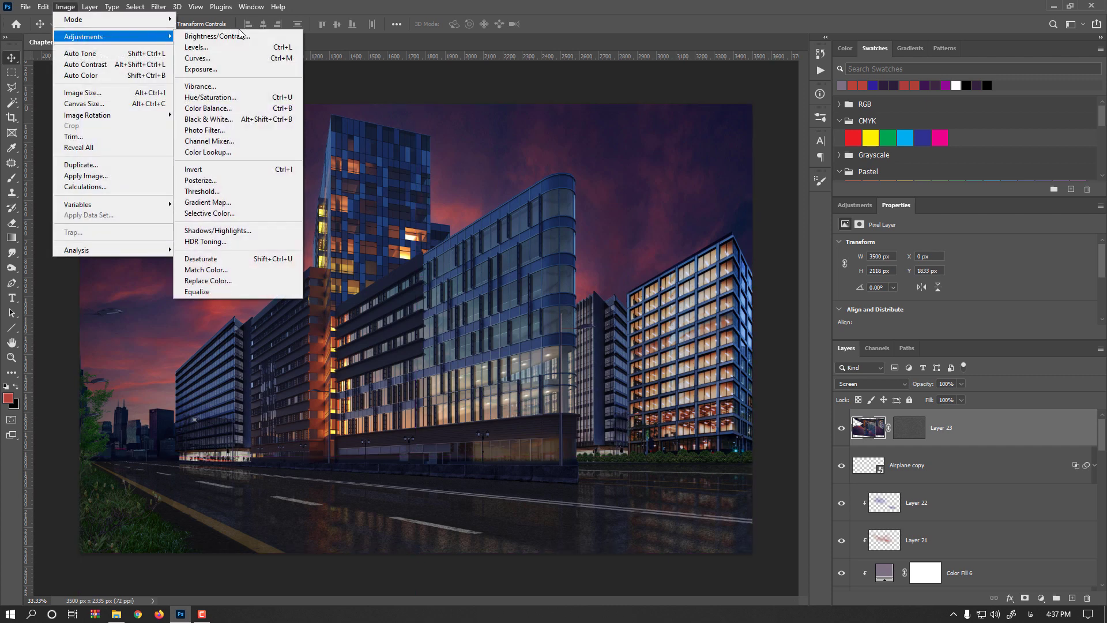
click(265, 40)
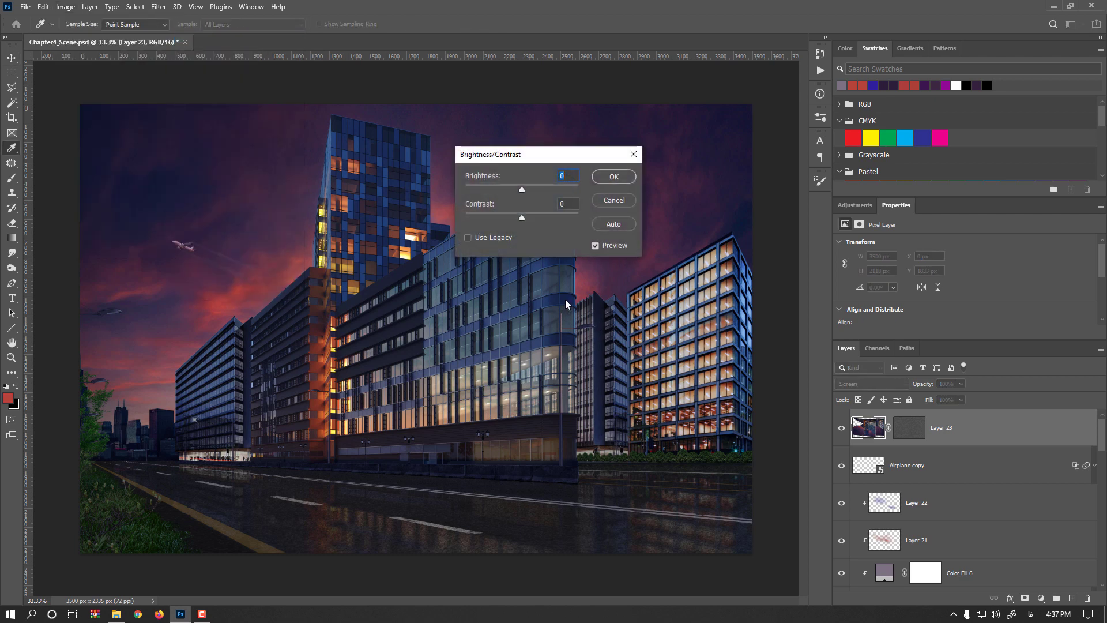
drag(522, 218, 541, 220)
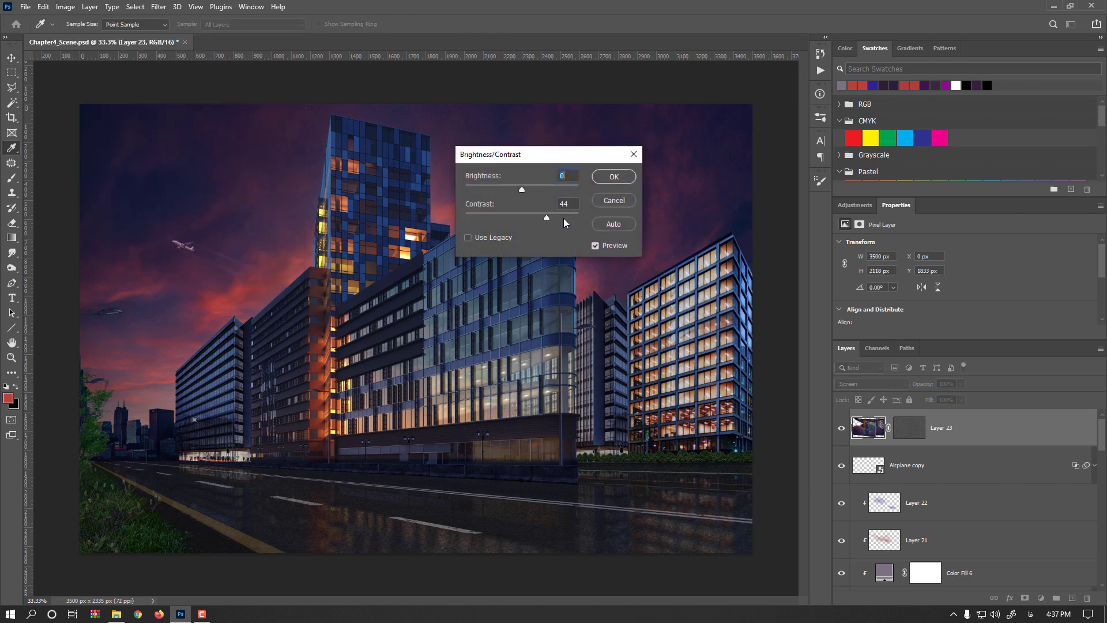
drag(563, 218, 512, 188)
click(493, 237)
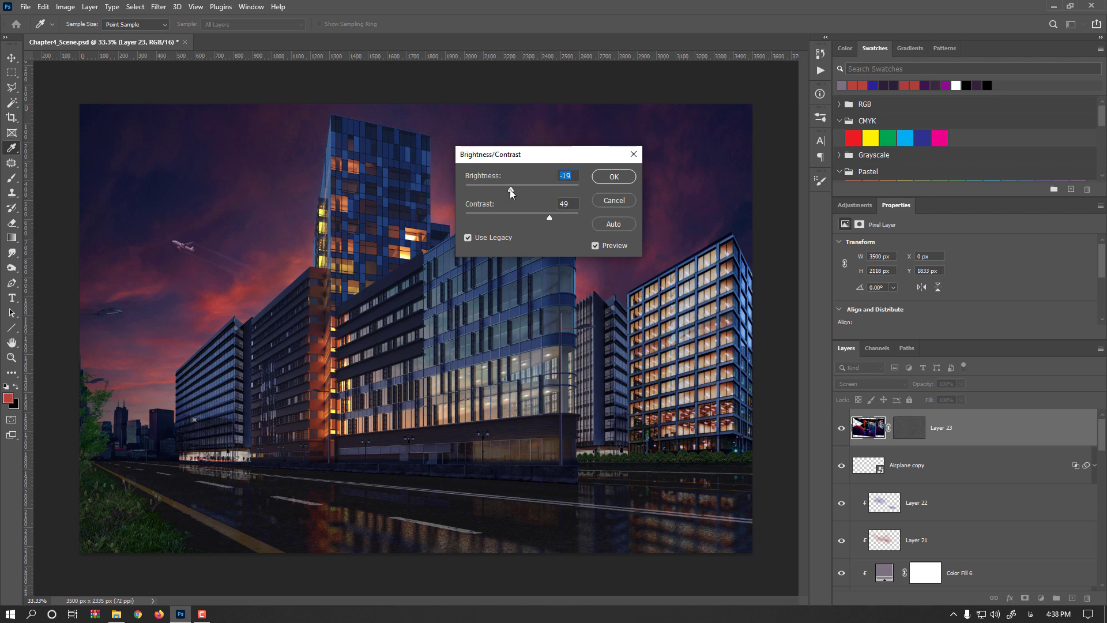
click(613, 176)
- Lower Layer 23's opacity to 73%
key(v)
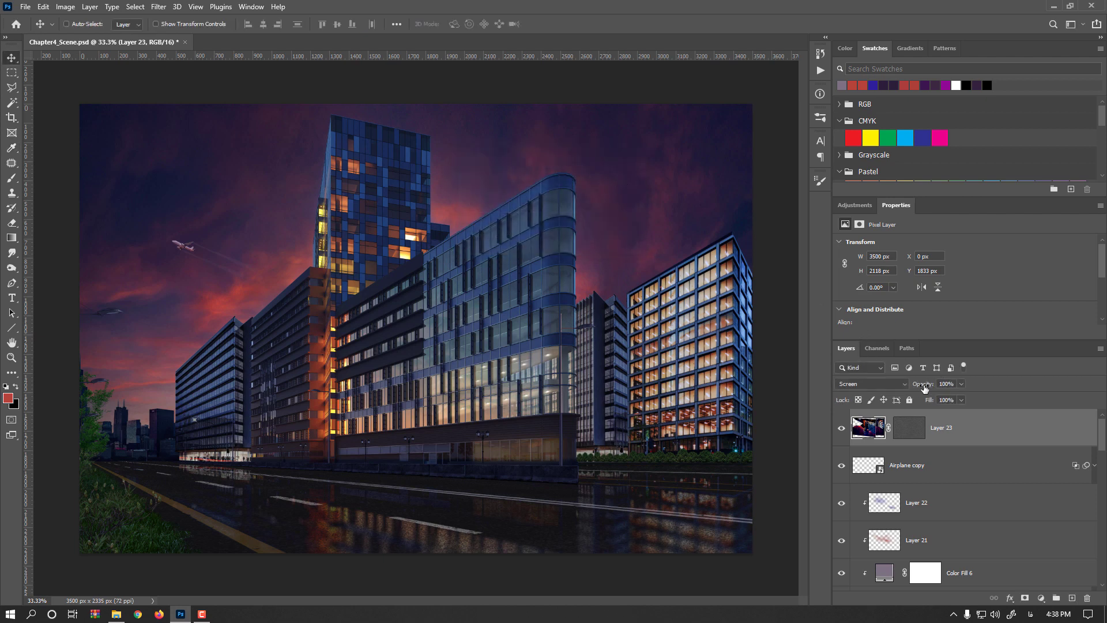
mouse_move(926, 384)
mouse_down()
mouse_move(902, 389)
mouse_move(917, 391)
mouse_up()
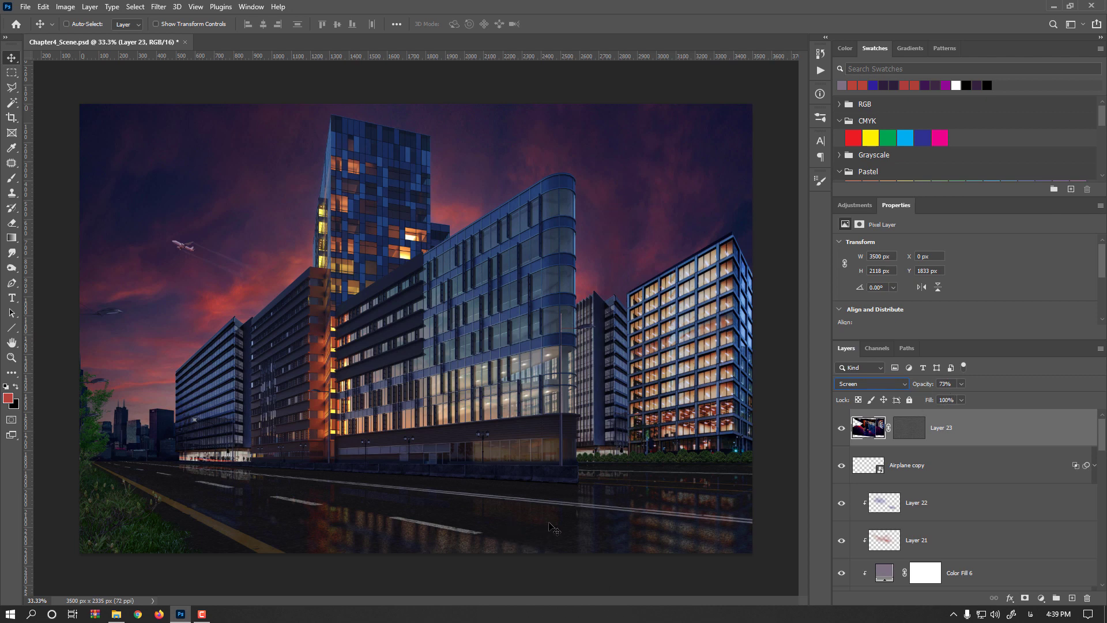
- In Layer 23's blending options, split the This Layer blend-if shadow slider so its upper half sits at 152
double_click(980, 436)
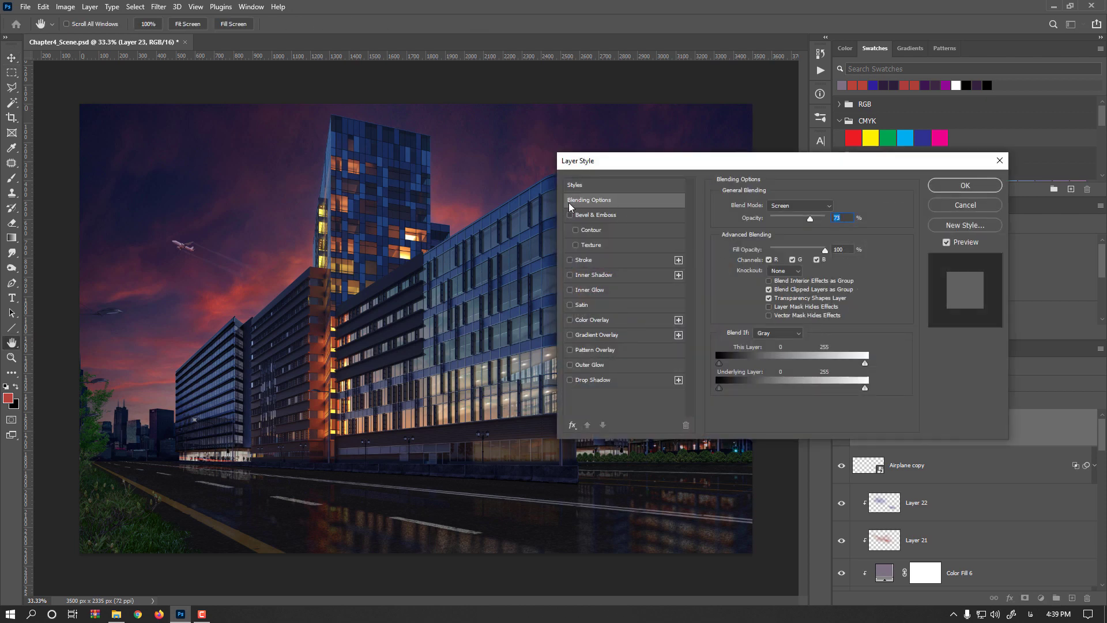
key(alt)
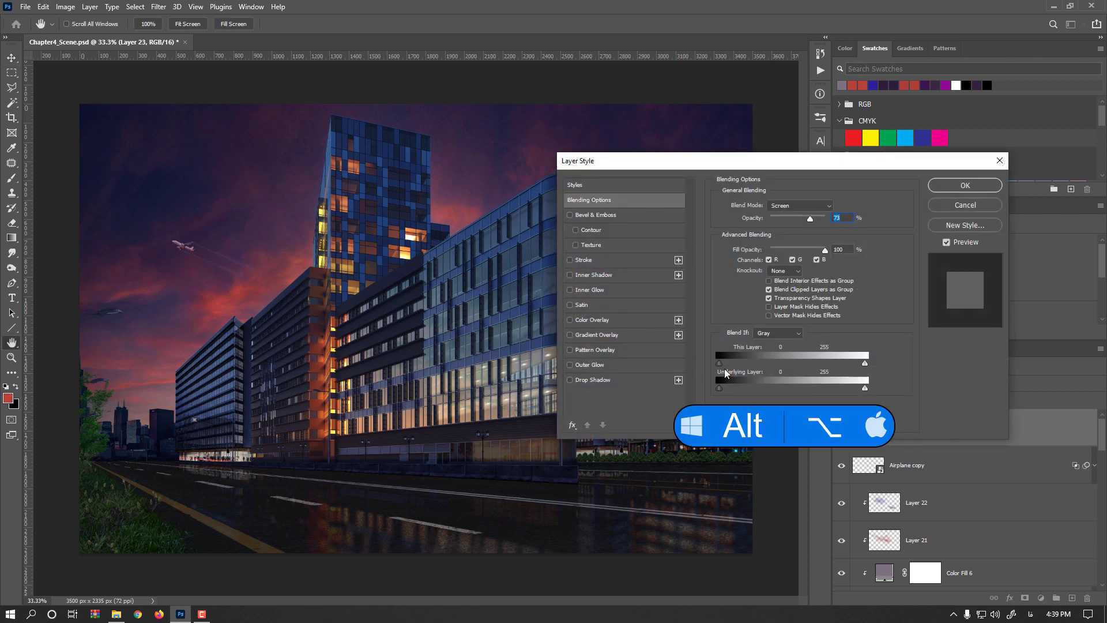
key(alt)
drag(742, 366, 808, 365)
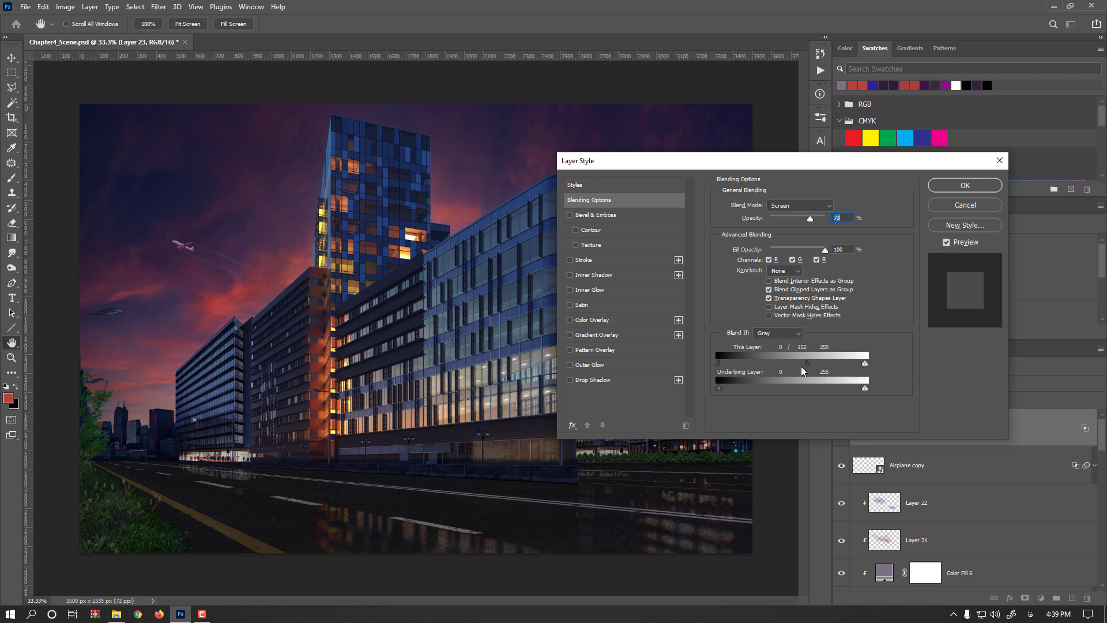
click(965, 185)
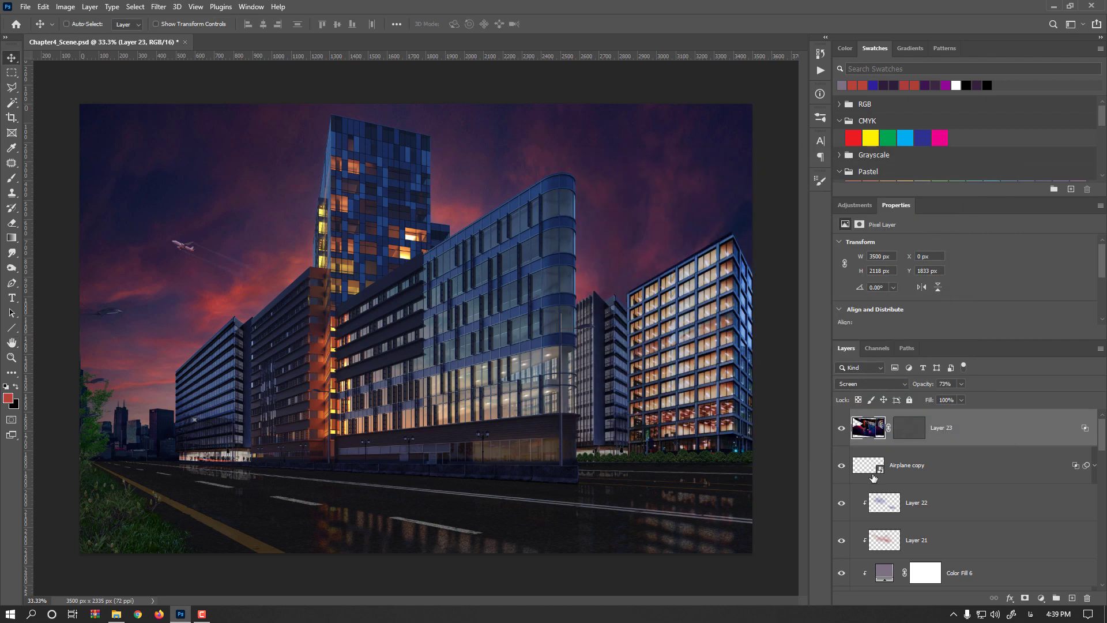
- Turn on visibility of the Traffic_Cone and Car layer groups
scroll(851, 508, down, 1)
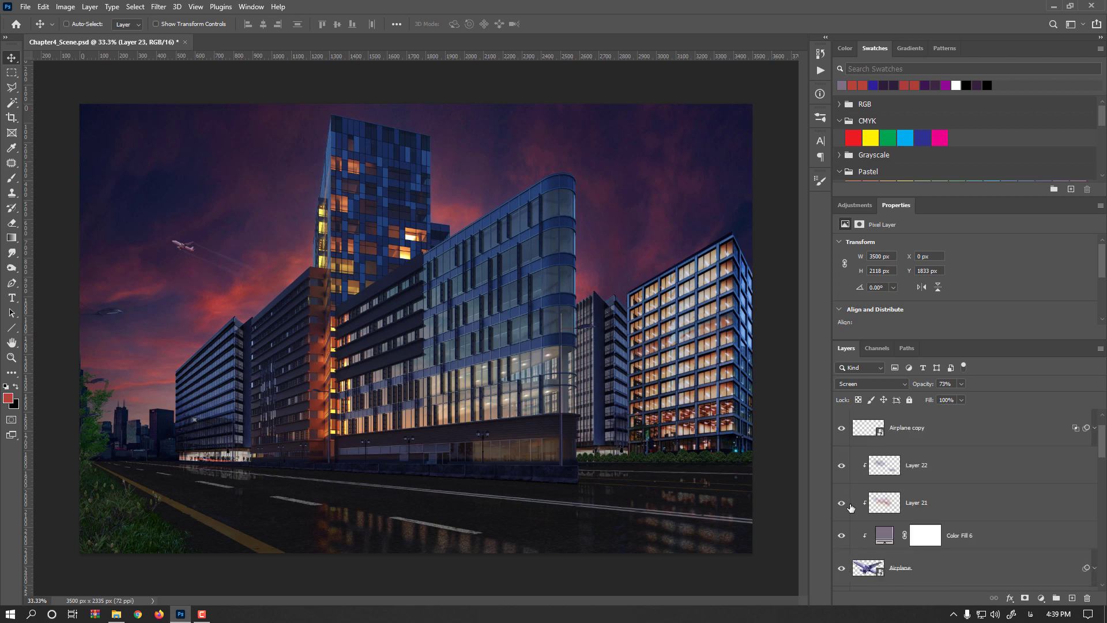
scroll(851, 507, down, 5)
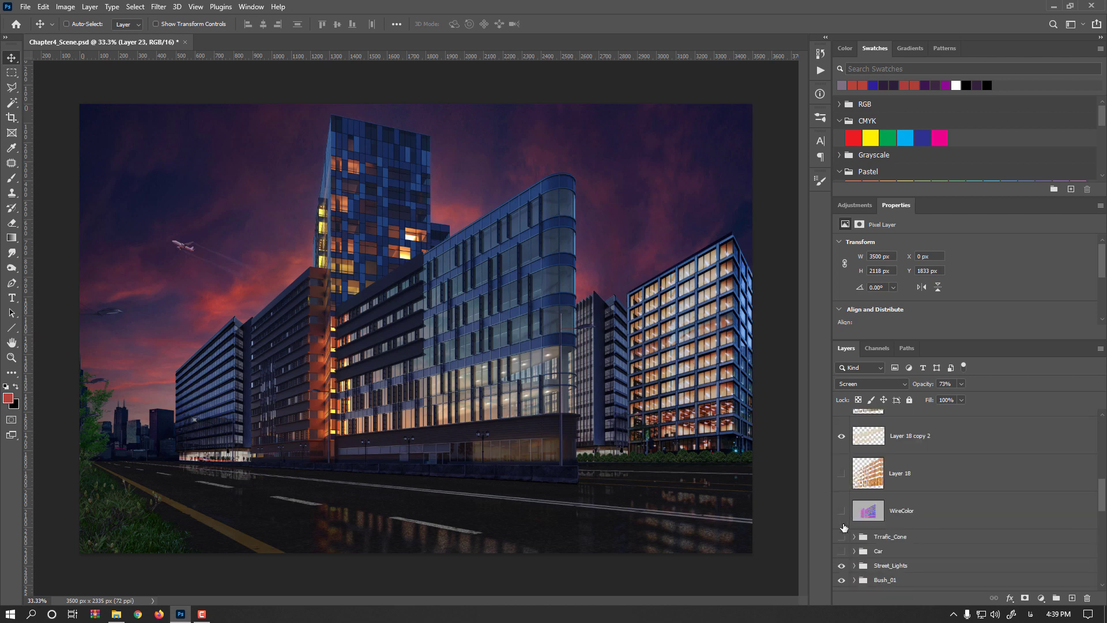
click(842, 536)
click(842, 551)
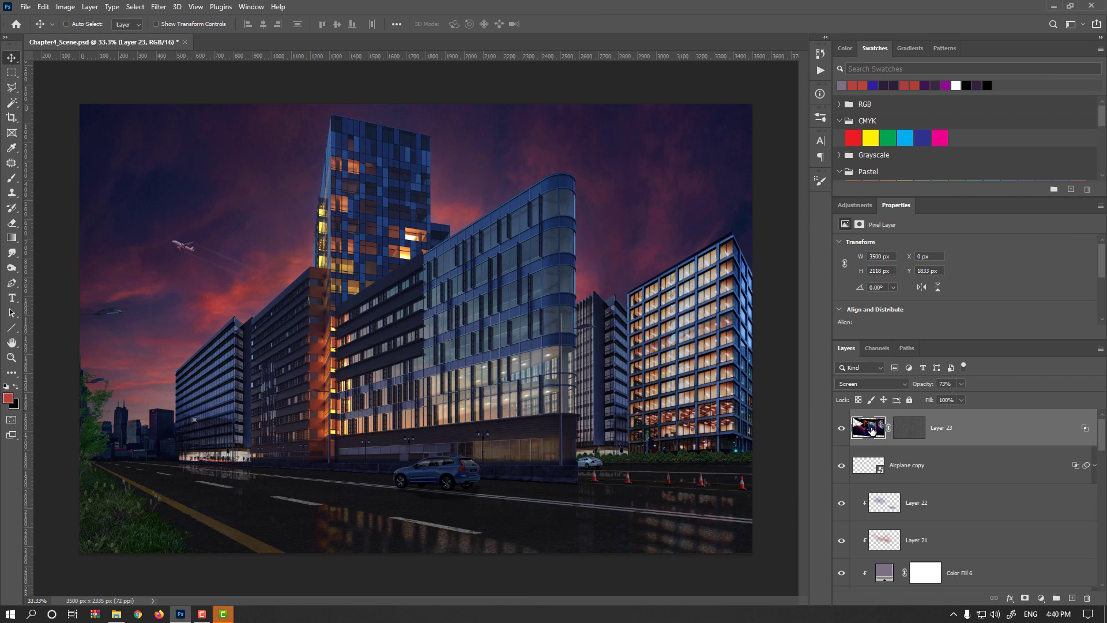
- Apply a Gaussian Blur to Layer 23's image with a small radius
click(158, 6)
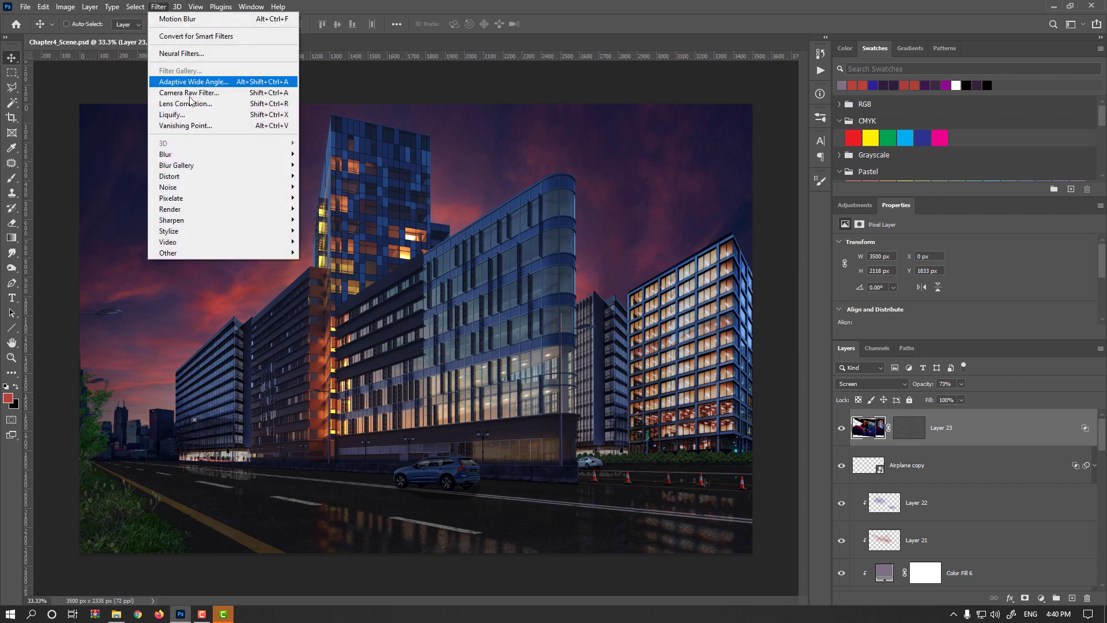
mouse_move(222, 155)
click(329, 198)
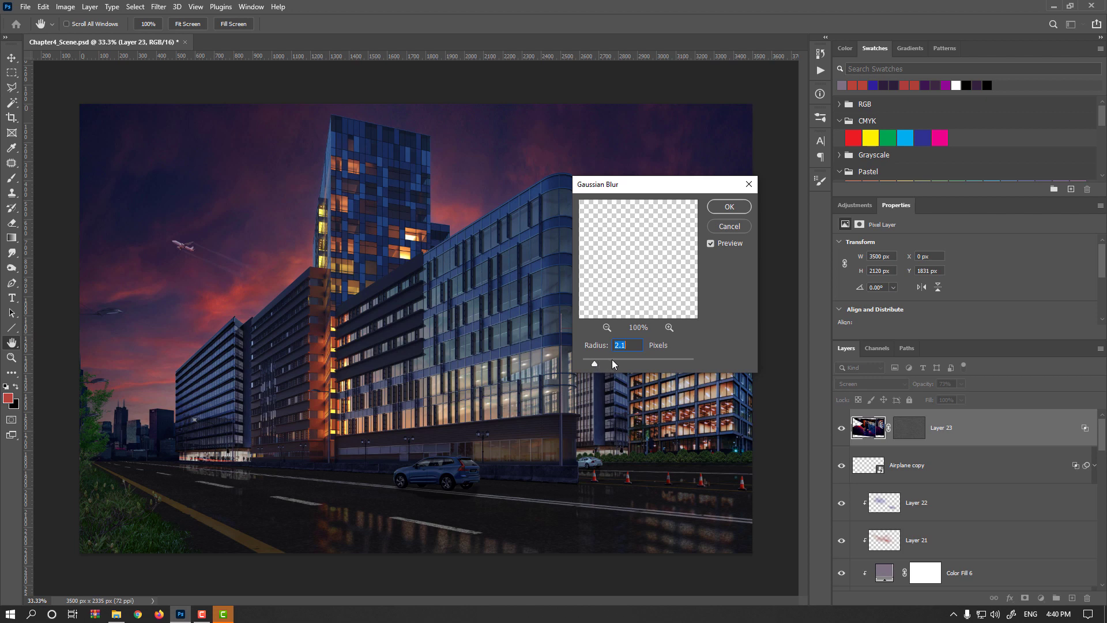
click(615, 360)
click(722, 210)
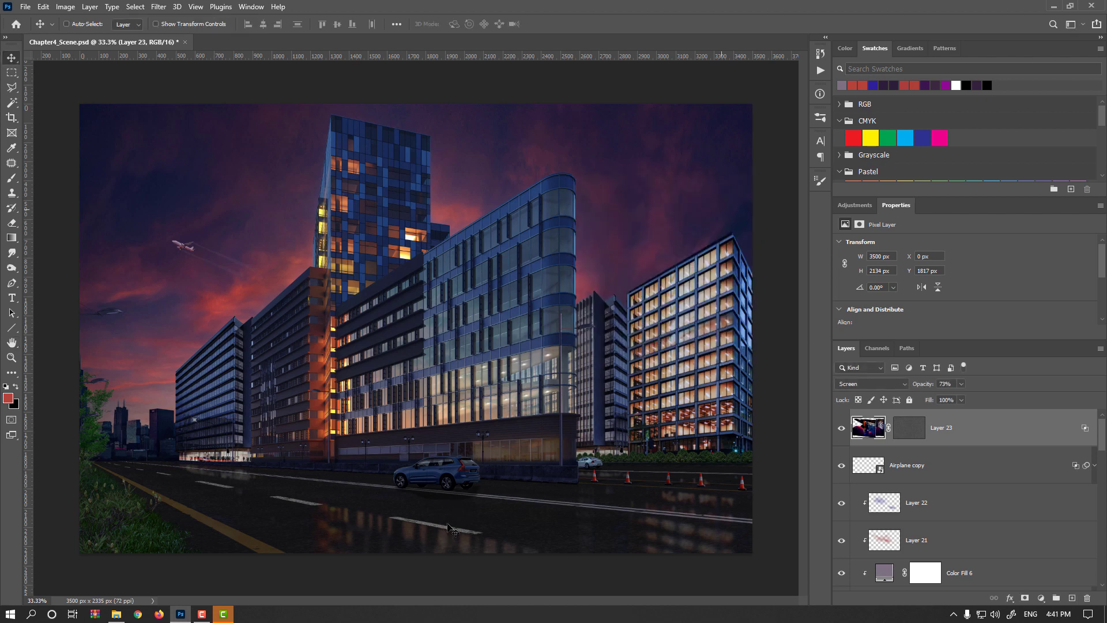
- Select Layer 23's layer mask and display the mask on its own
click(908, 433)
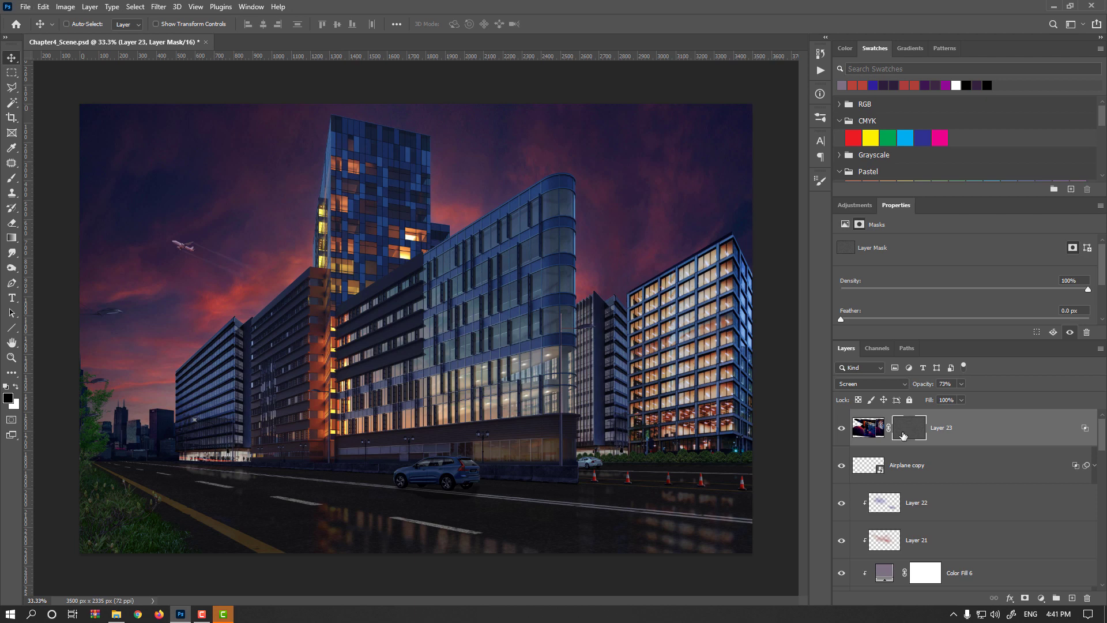
key(alt)
alt+click(904, 436)
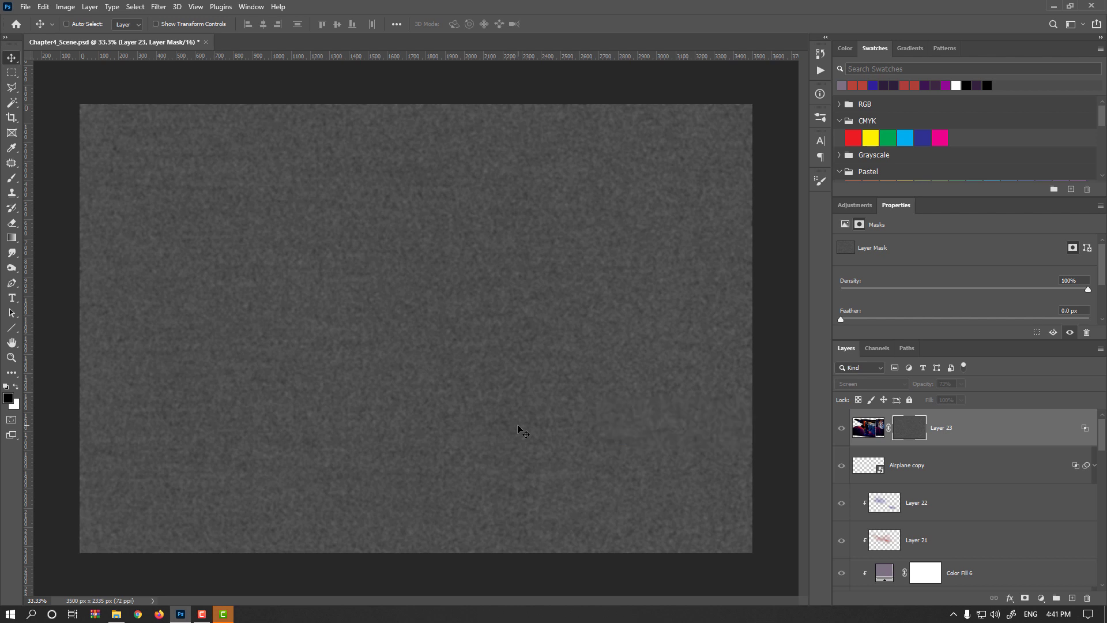
- Add Noise to the mask with amount 26.15% and Gaussian distribution
click(158, 7)
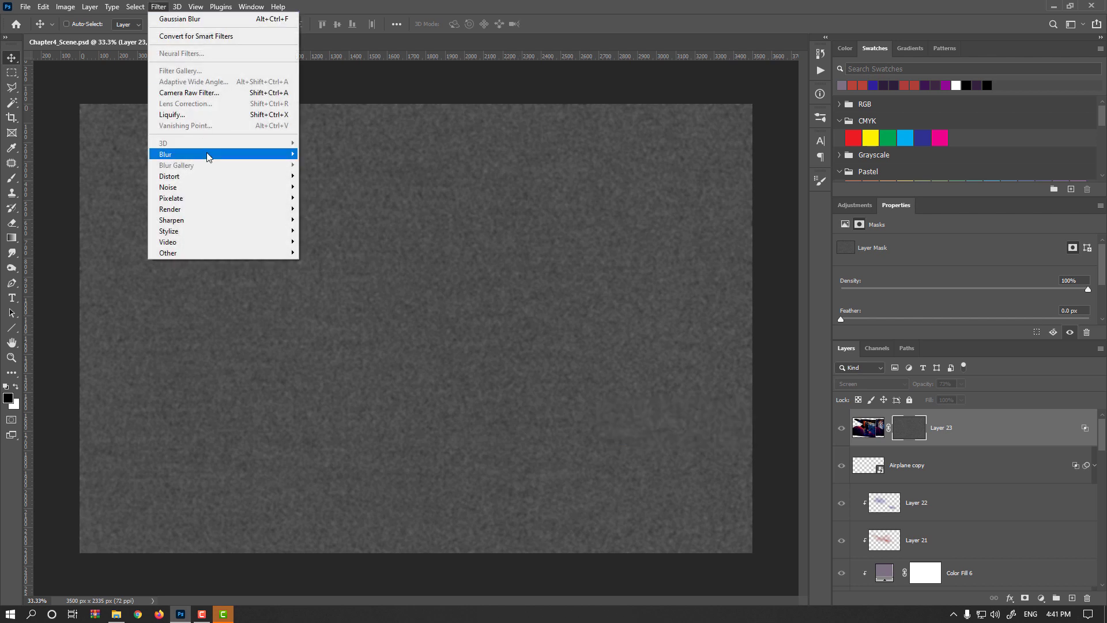
mouse_move(211, 187)
click(323, 187)
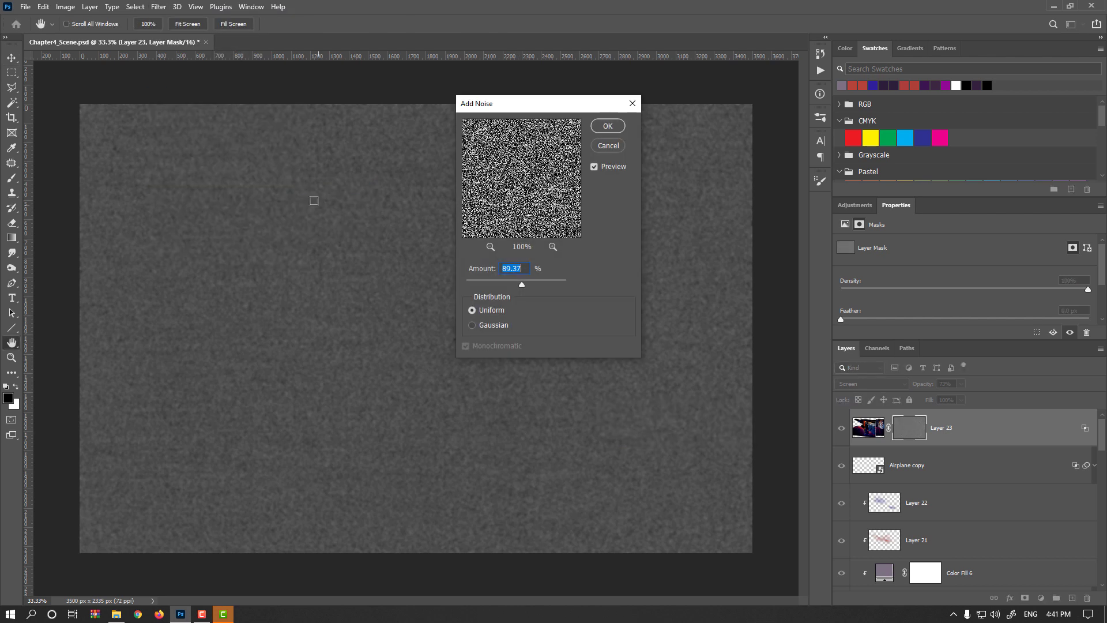
drag(501, 283, 492, 282)
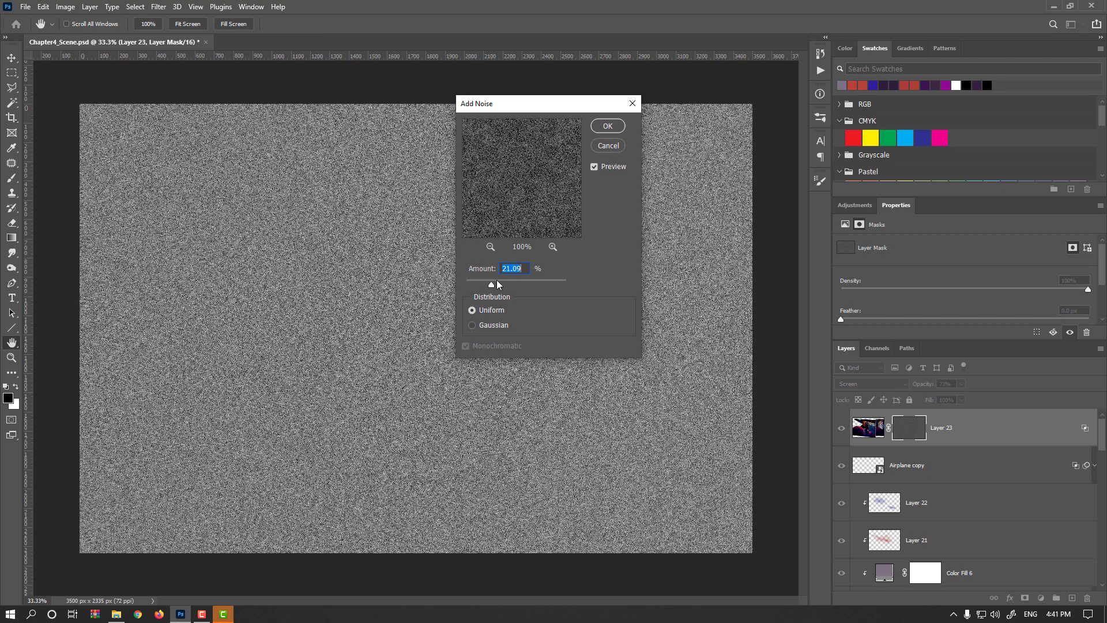
click(498, 283)
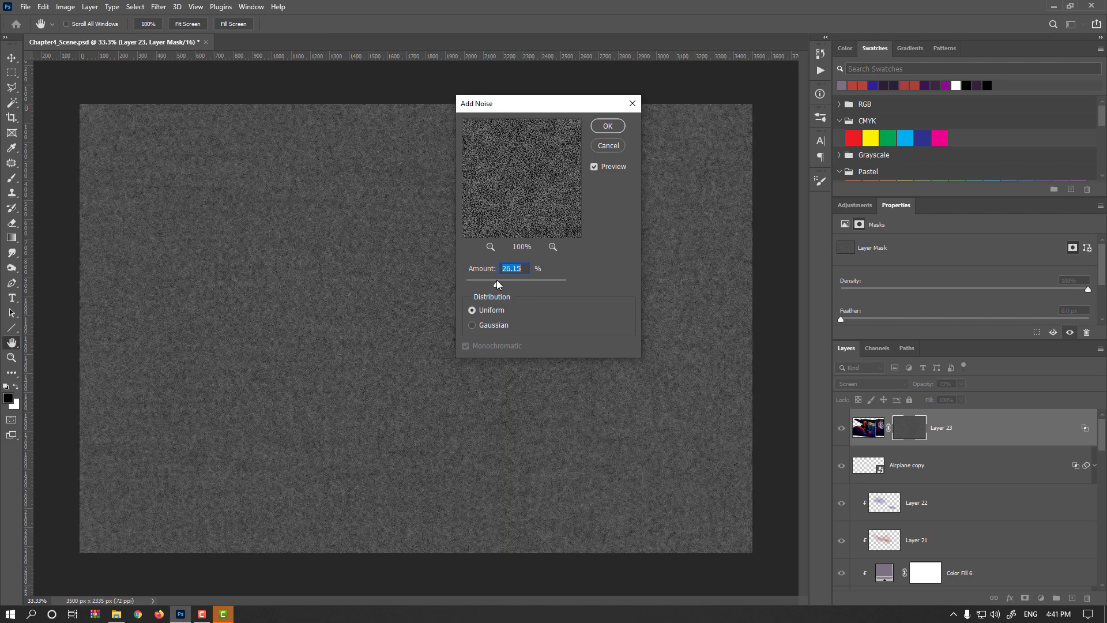
click(484, 324)
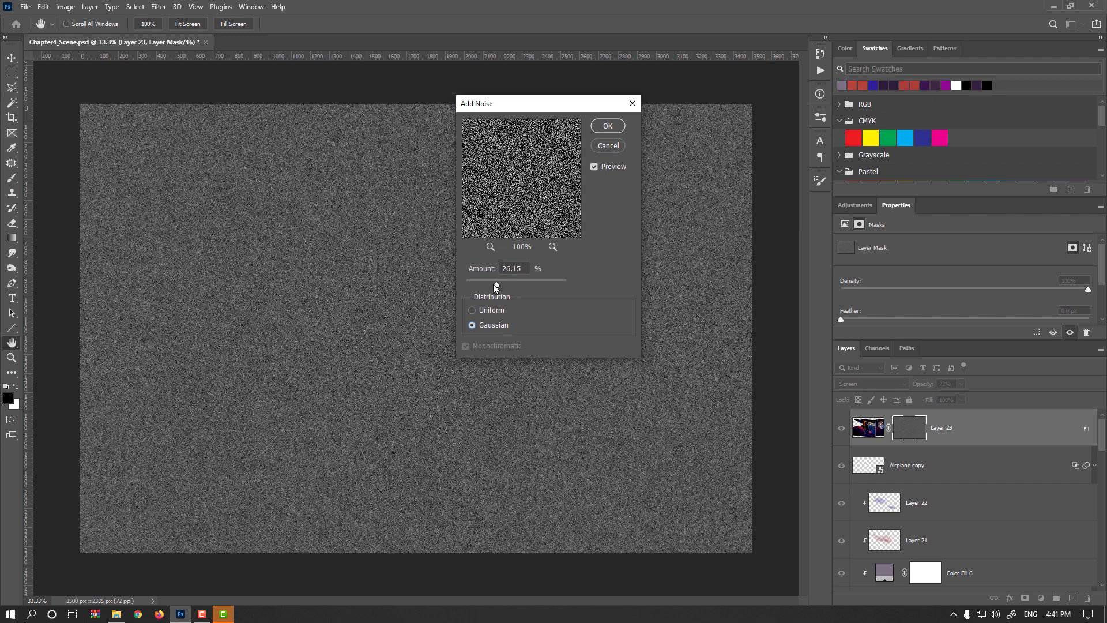
click(604, 127)
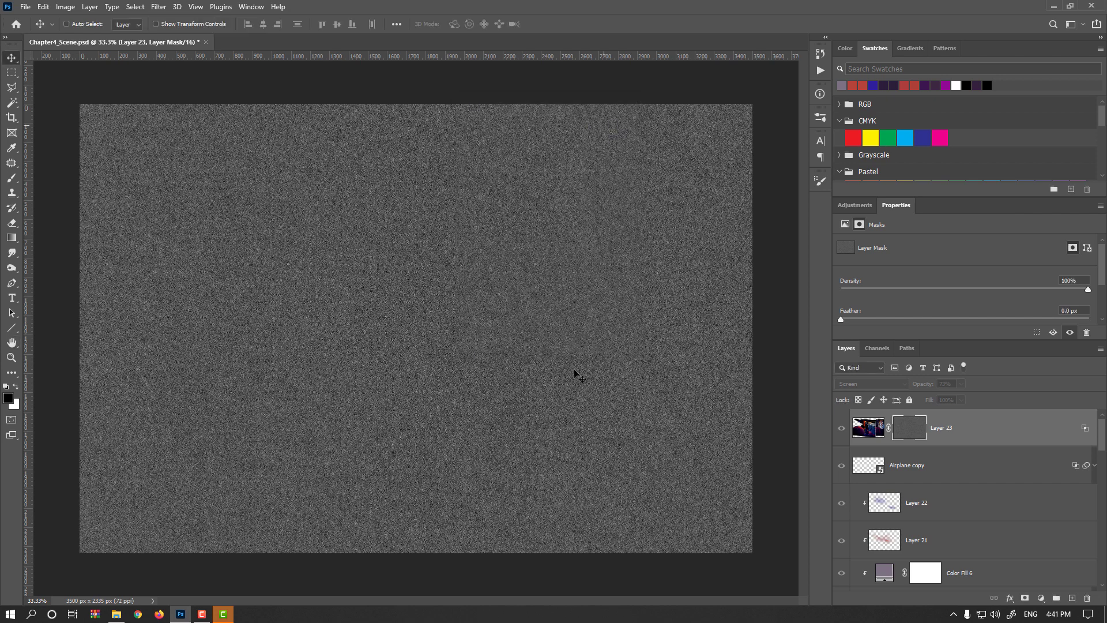
- Apply a Threshold adjustment to the mask at level 144
key(ctrl+plus)
key(ctrl+plus)
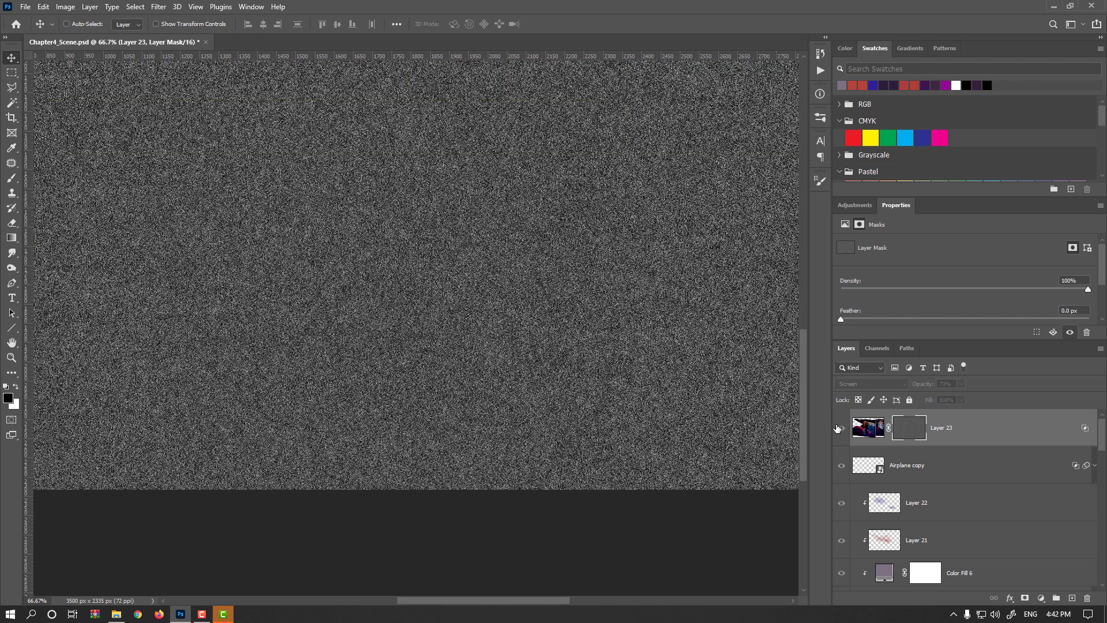
click(65, 7)
mouse_move(106, 38)
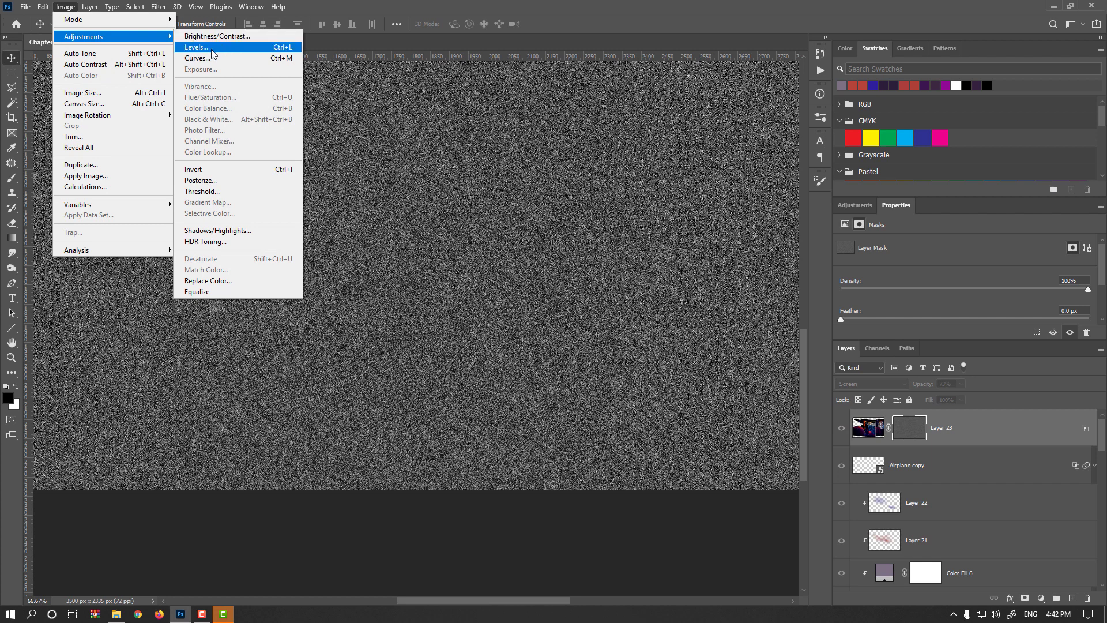
click(236, 191)
drag(715, 274, 718, 276)
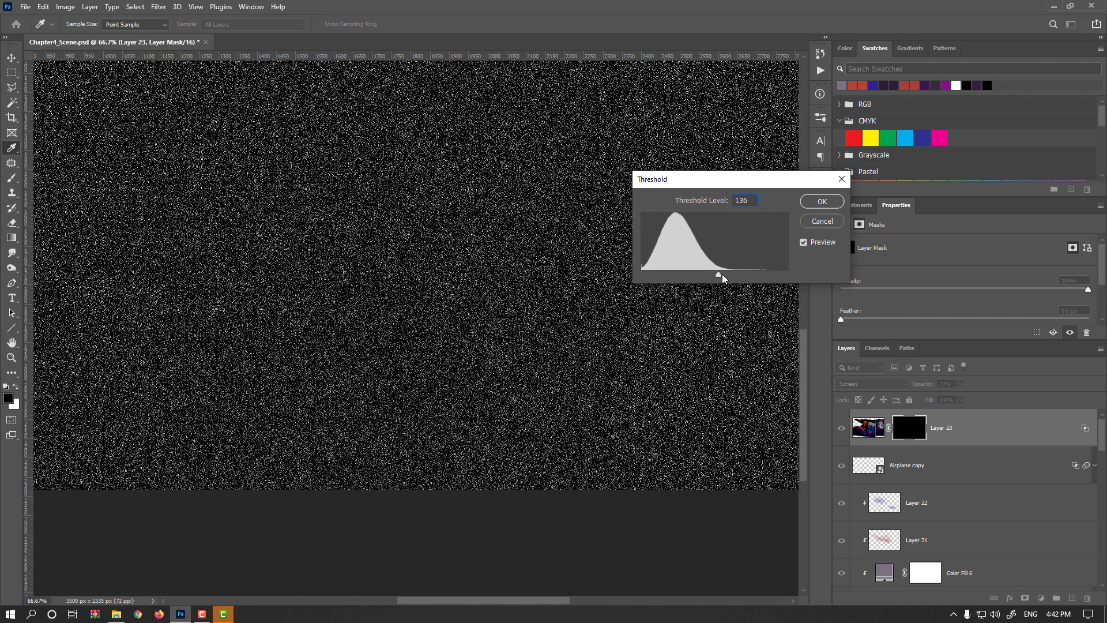
drag(722, 275, 725, 272)
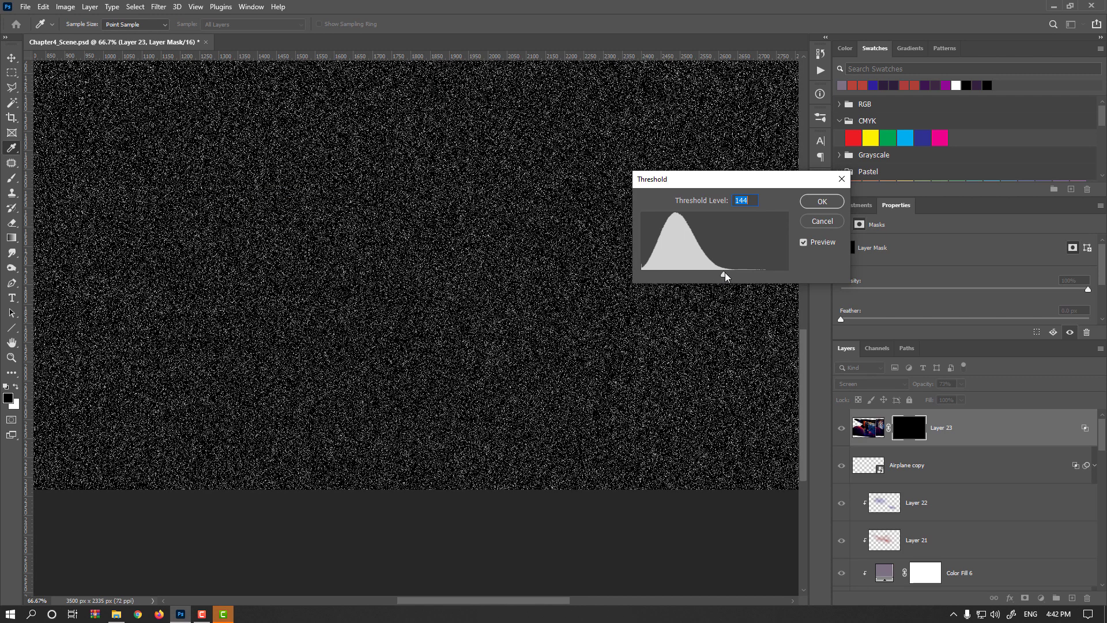
click(819, 201)
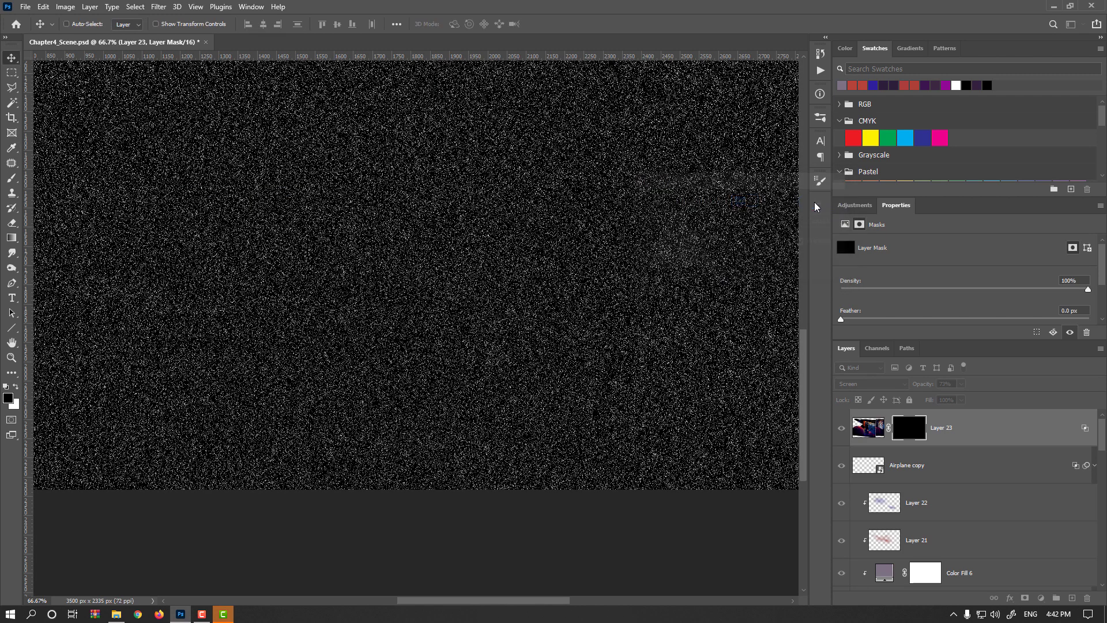
- Apply a Gaussian Blur of 1.4 pixels radius to the mask
click(159, 7)
mouse_move(167, 151)
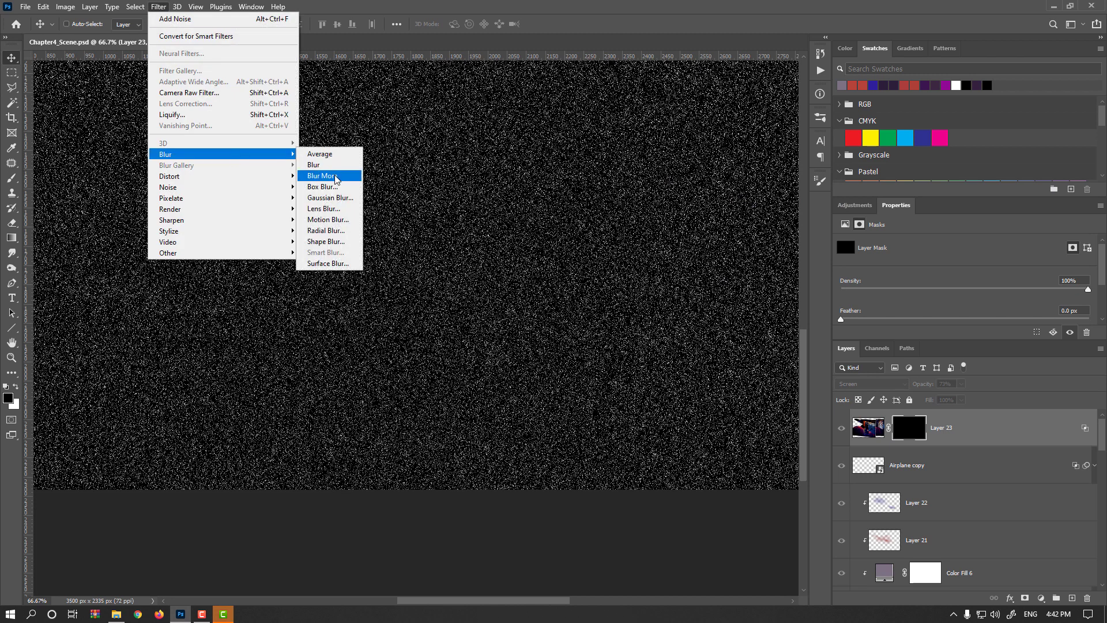
click(329, 198)
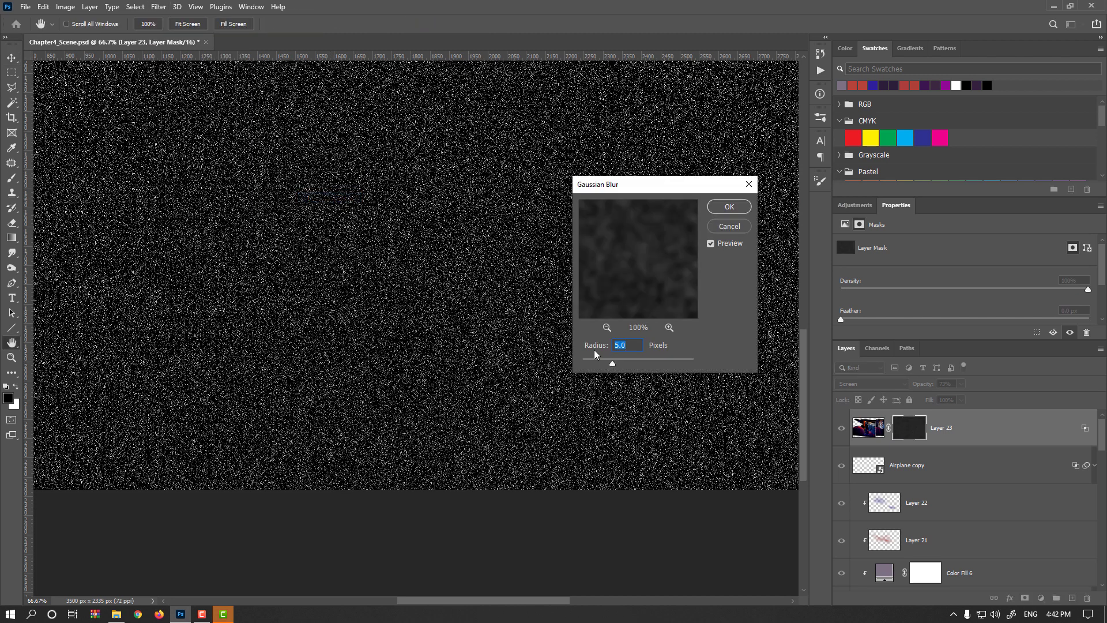
click(597, 364)
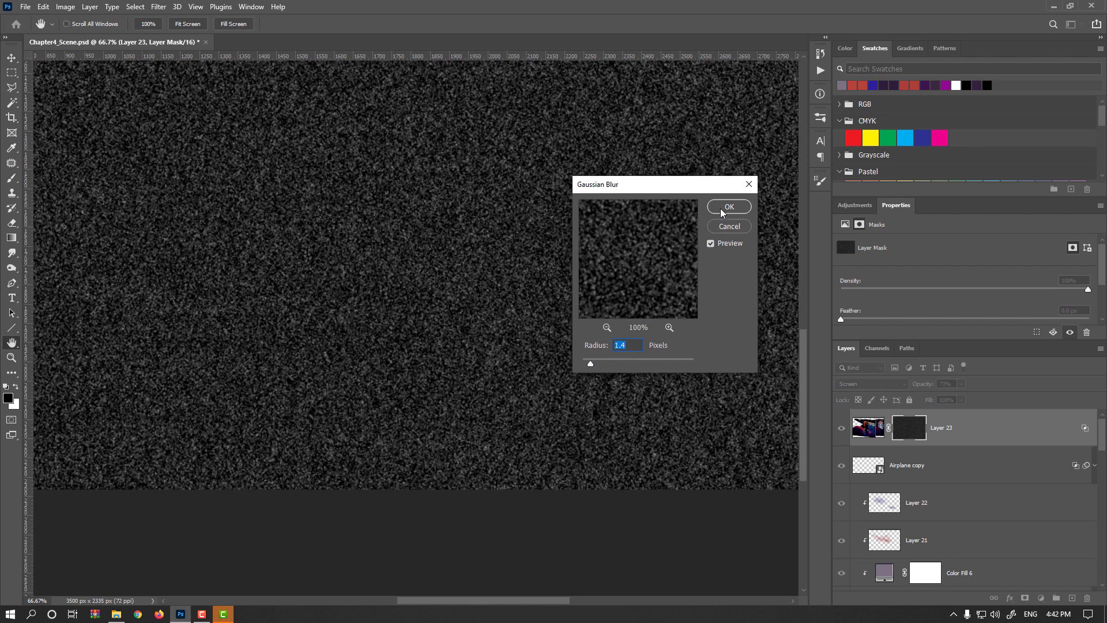
click(728, 207)
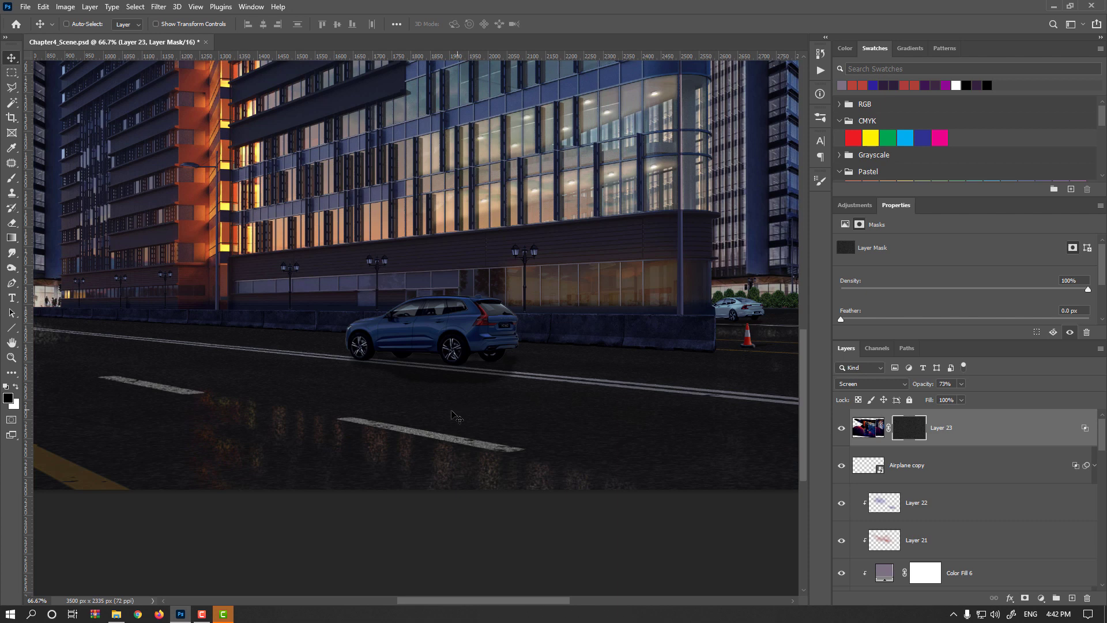
scroll(435, 440, down, 1)
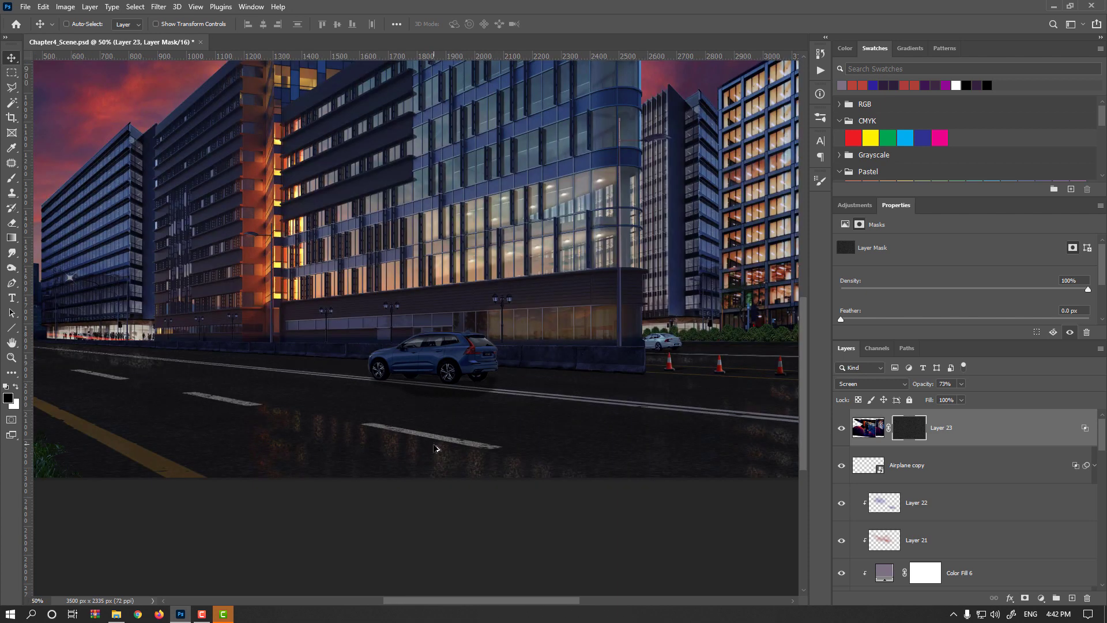
scroll(435, 448, down, 1)
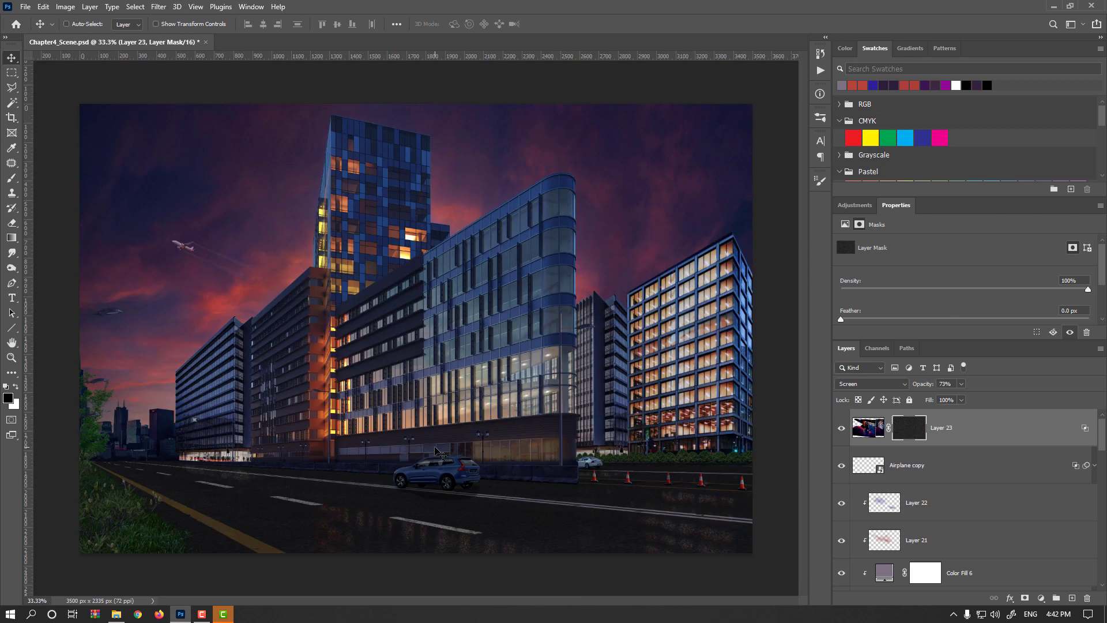